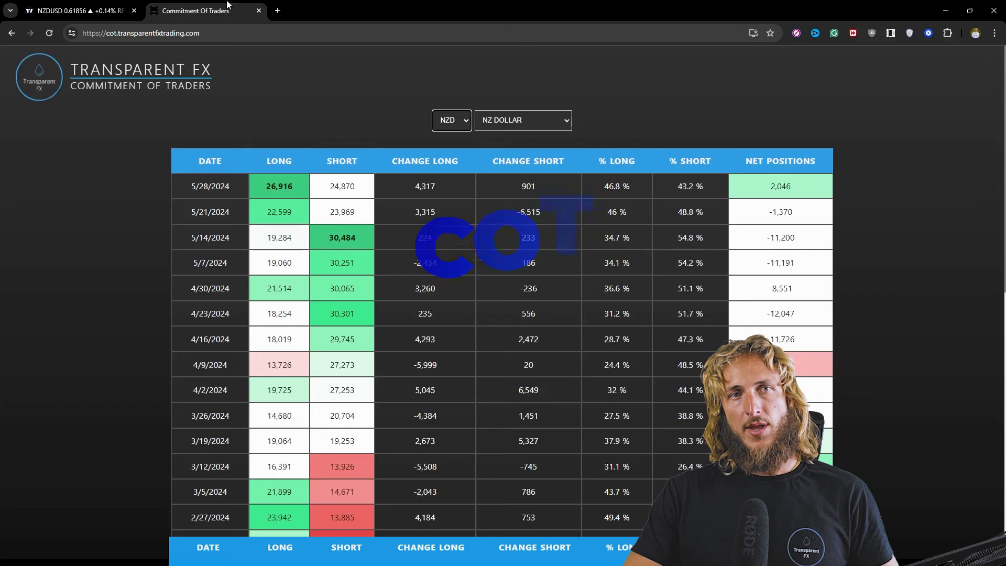
Step: Bring up the NZD COT table showing 26,916 long, 24,870 short, net 2,046 for 5/28/2024
{"action": "left_click", "coordinate": [199, 10]}
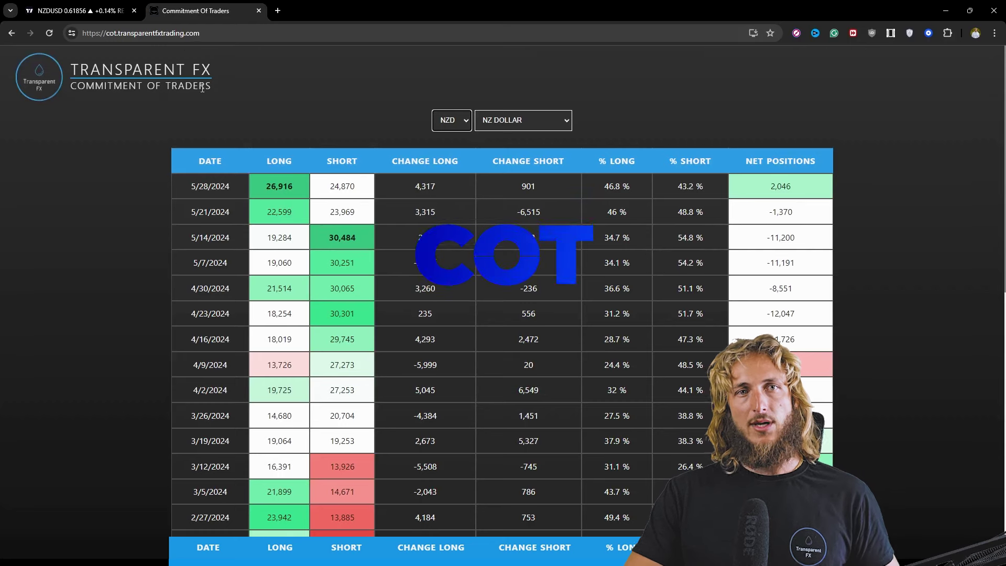
{"action": "left_click_drag", "start_coordinate": [170, 88], "coordinate": [75, 89]}
{"action": "left_click", "coordinate": [306, 94]}
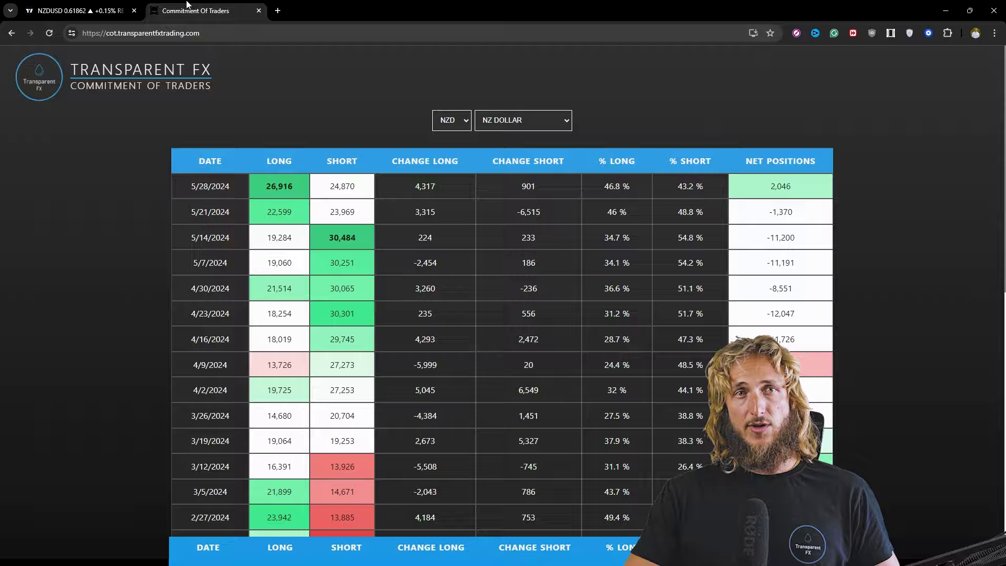
Step: Switch back to TradingView's NZDUSD 1M OANDA monthly chart
{"action": "left_click", "coordinate": [84, 11]}
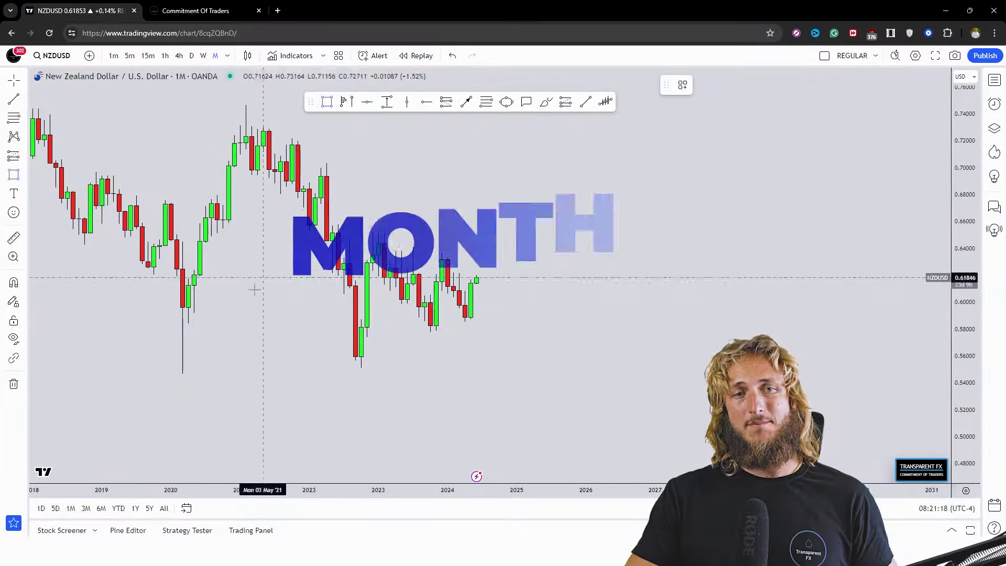
Step: Draw a blue support zone rectangle beneath the 2020–2024 lows and center it
{"action": "left_click", "coordinate": [164, 357]}
{"action": "left_click", "coordinate": [556, 312]}
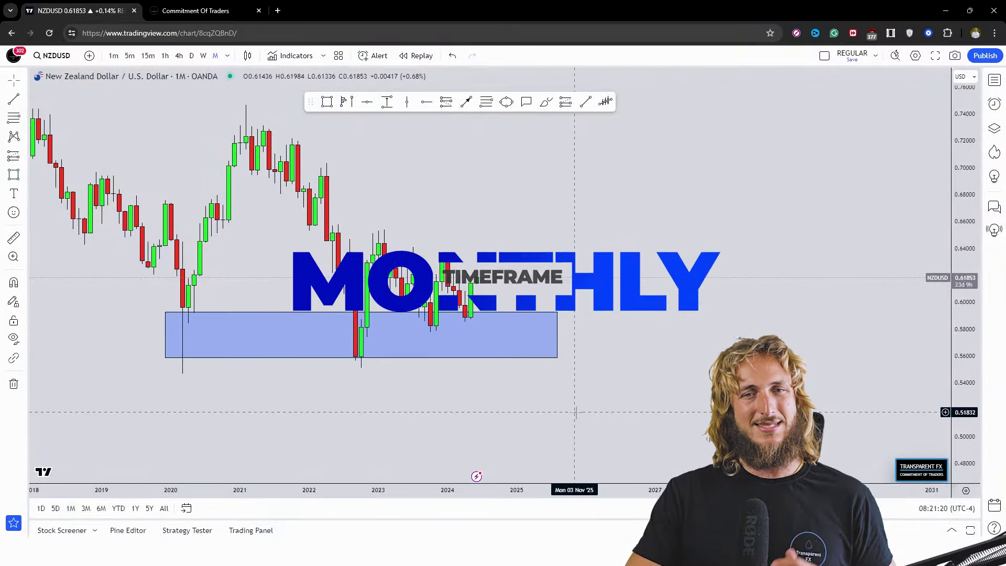
{"action": "left_click_drag", "start_coordinate": [577, 410], "coordinate": [687, 406]}
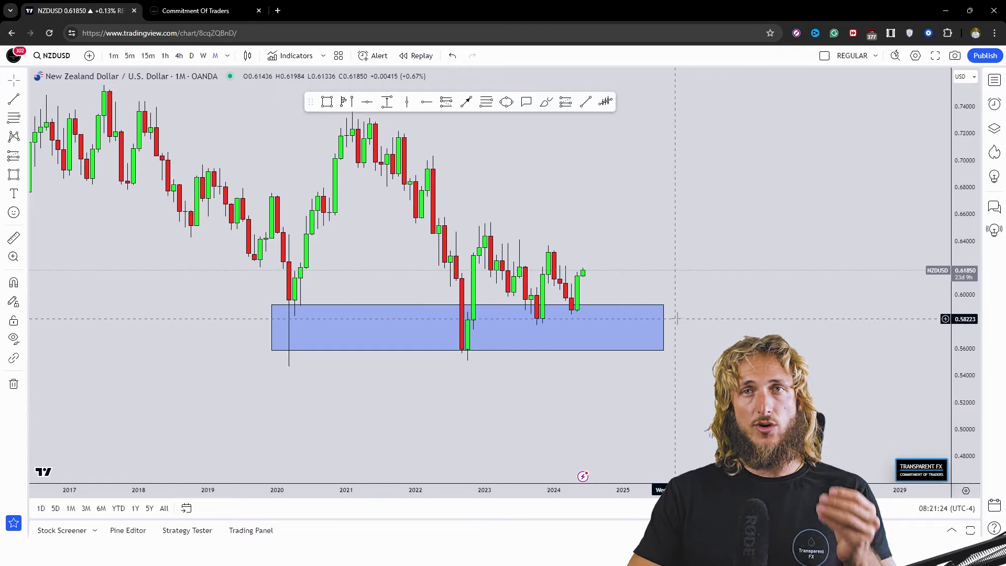
Step: Circle the 2020, 2022, 2023 and 2024 lows in red and sketch a rise toward 0.68
{"action": "left_click", "coordinate": [545, 104]}
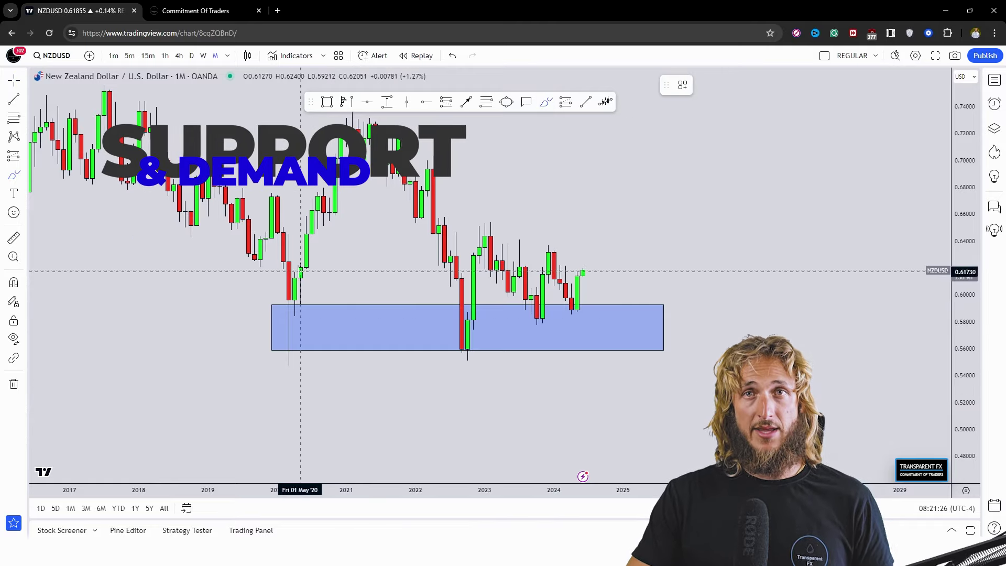
{"action": "mouse_move", "coordinate": [299, 319]}
{"action": "left_mouse_down"}
{"action": "mouse_move", "coordinate": [272, 335]}
{"action": "mouse_move", "coordinate": [329, 151]}
{"action": "left_mouse_up"}
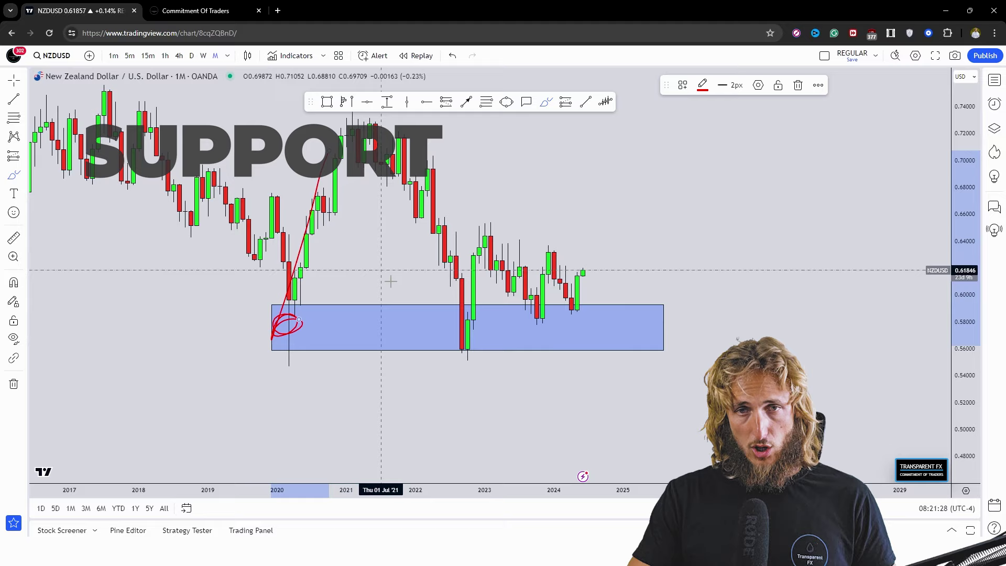
{"action": "mouse_move", "coordinate": [473, 328]}
{"action": "left_mouse_down"}
{"action": "mouse_move", "coordinate": [450, 343]}
{"action": "mouse_move", "coordinate": [490, 225]}
{"action": "left_mouse_up"}
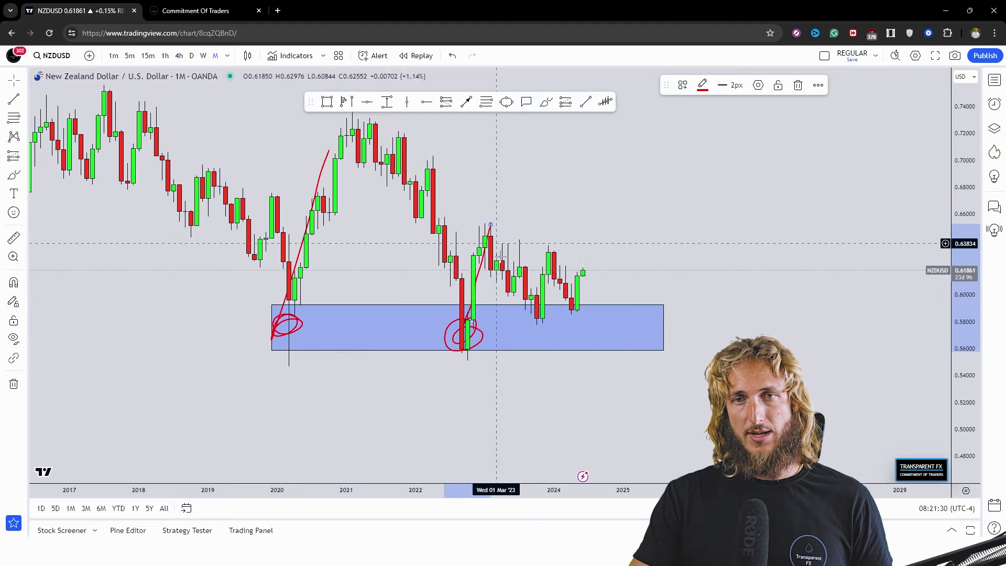
{"action": "mouse_move", "coordinate": [545, 318]}
{"action": "left_mouse_down"}
{"action": "mouse_move", "coordinate": [536, 324]}
{"action": "mouse_move", "coordinate": [553, 253]}
{"action": "left_mouse_up"}
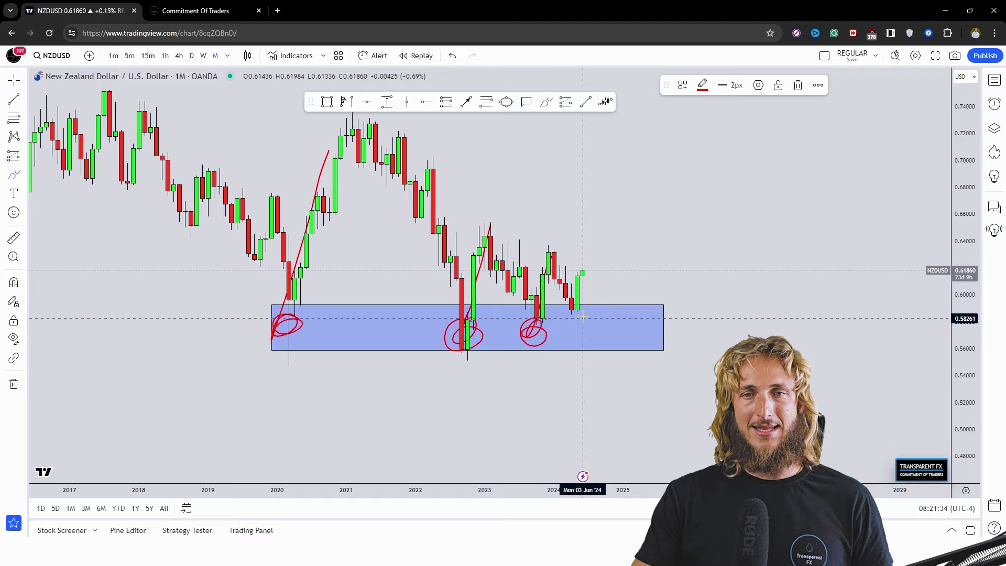
{"action": "left_click_drag", "start_coordinate": [569, 318], "coordinate": [578, 316]}
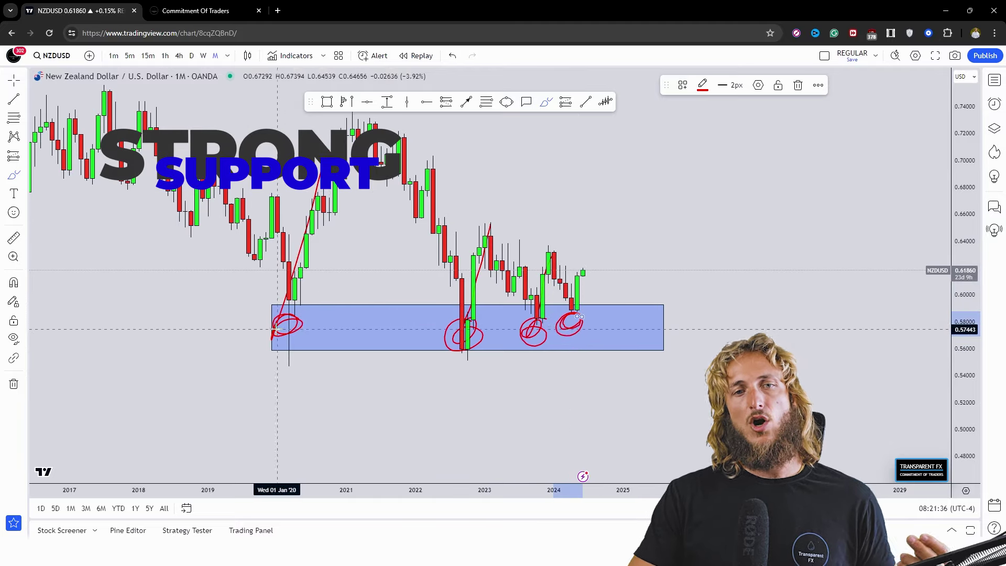
{"action": "left_click_drag", "start_coordinate": [271, 333], "coordinate": [597, 332]}
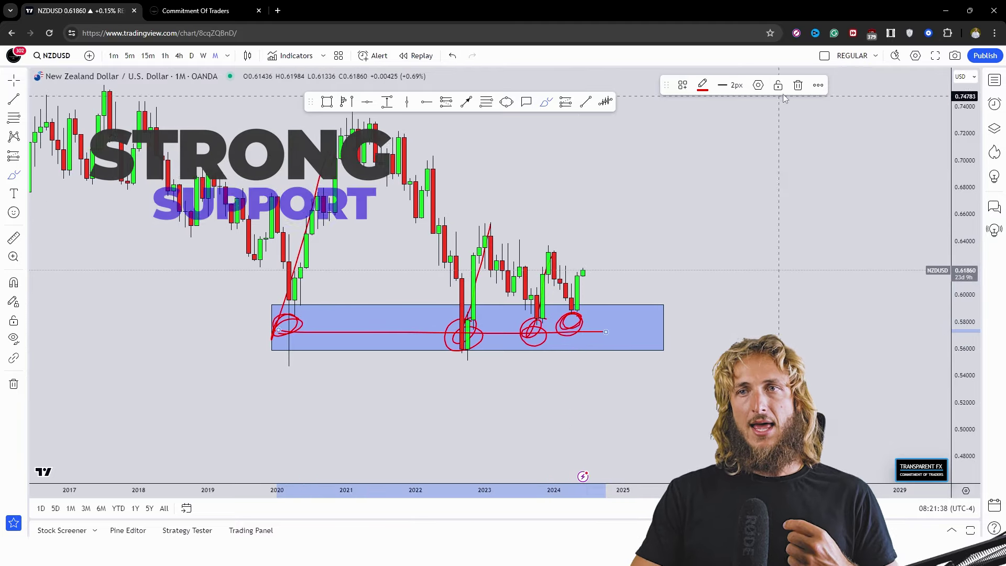
{"action": "key", "text": "ctrl+z"}
{"action": "left_click_drag", "start_coordinate": [575, 313], "coordinate": [611, 188]}
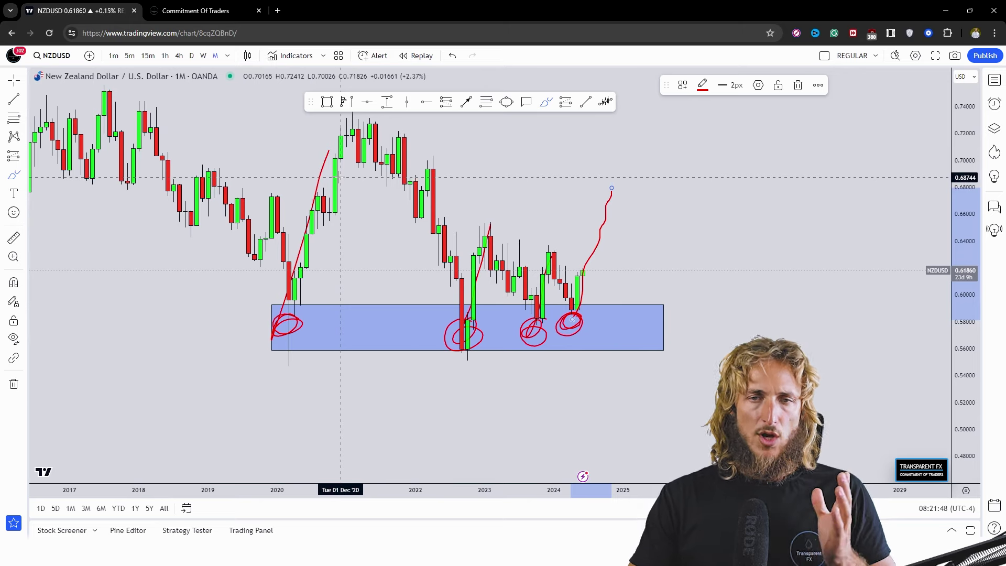
Step: Undo the red circles and the blue support zone, discarding a test swing sketch
{"action": "left_click", "coordinate": [452, 56]}
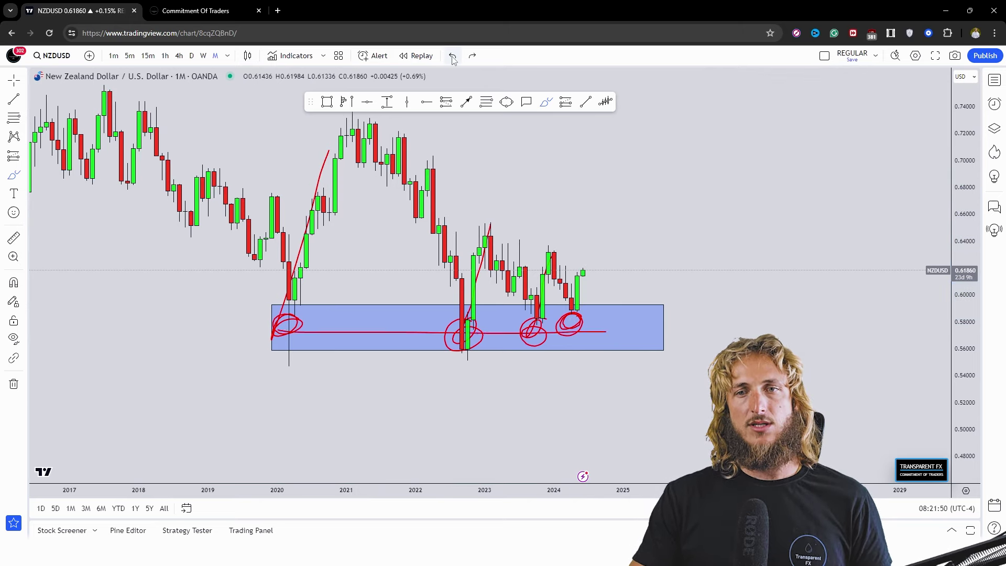
{"action": "left_click", "coordinate": [452, 56]}
{"action": "left_click", "coordinate": [452, 56]}
{"action": "left_click", "coordinate": [453, 56]}
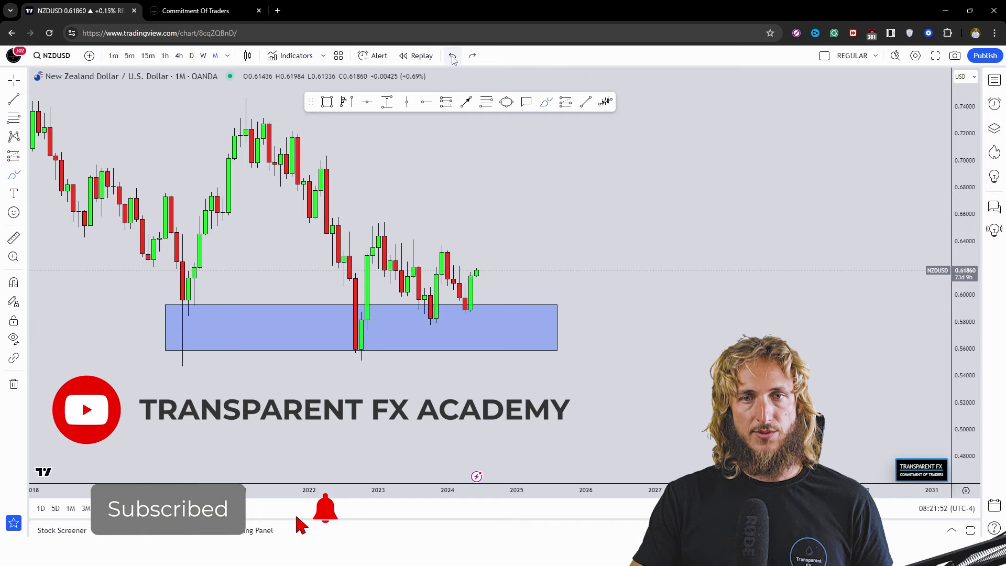
{"action": "left_click", "coordinate": [453, 56]}
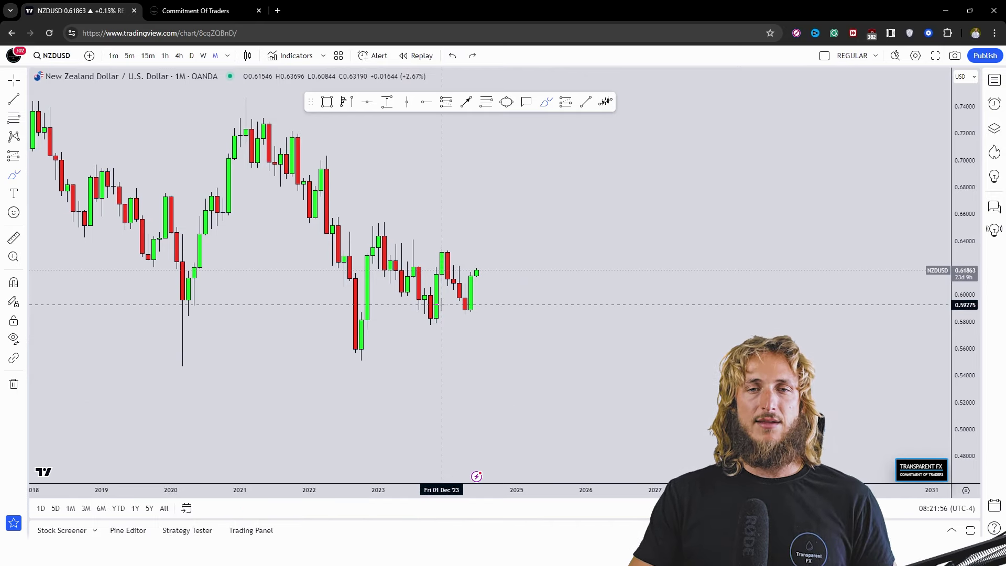
{"action": "mouse_move", "coordinate": [436, 312]}
{"action": "left_mouse_down"}
{"action": "mouse_move", "coordinate": [443, 256]}
{"action": "mouse_move", "coordinate": [470, 297]}
{"action": "left_mouse_up"}
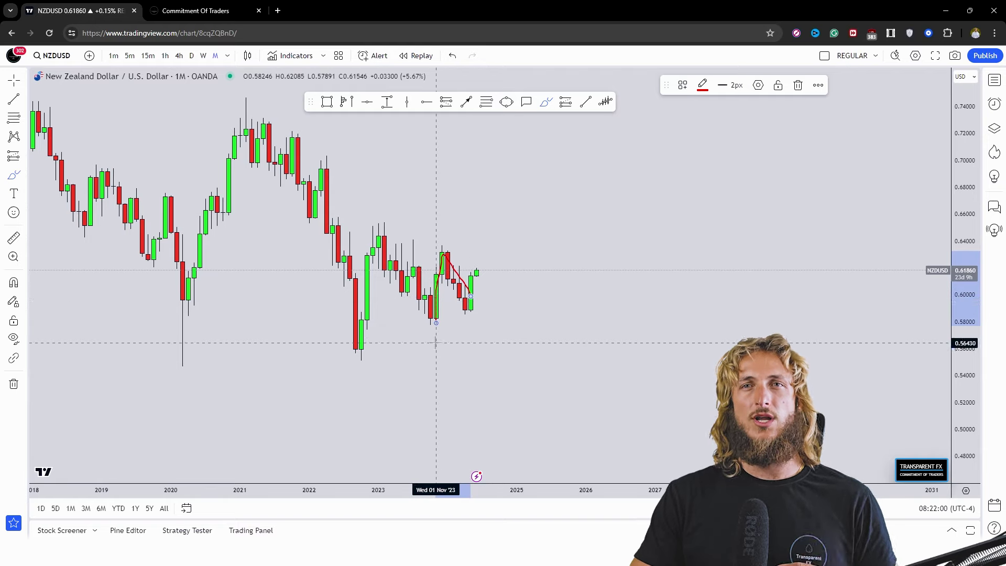
{"action": "key", "text": "Delete"}
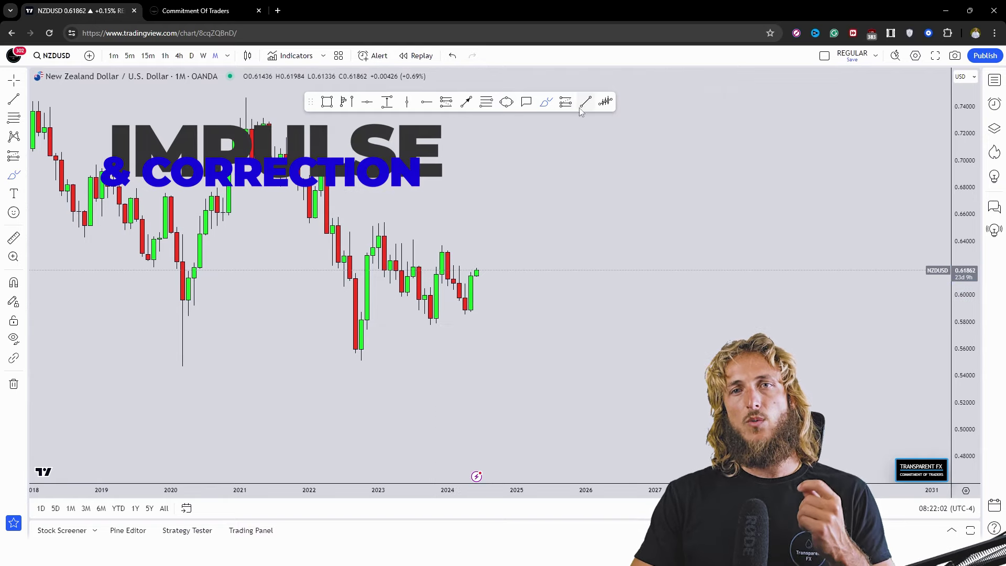
Step: Add a Fibonacci retracement on the latest swing and box its 0.618–0.786 levels in blue
{"action": "left_click", "coordinate": [425, 324]}
{"action": "left_click", "coordinate": [464, 245]}
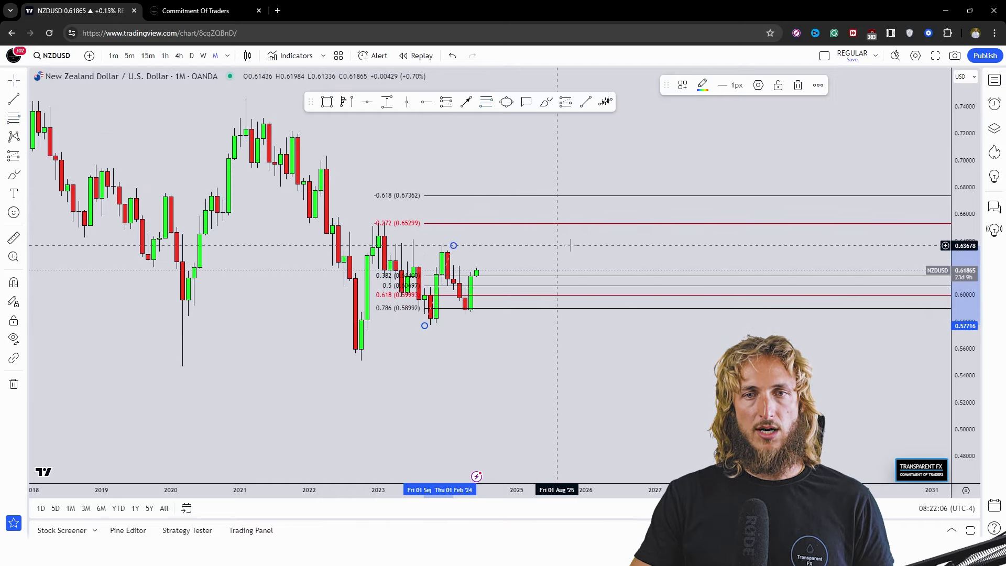
{"action": "left_click", "coordinate": [327, 101]}
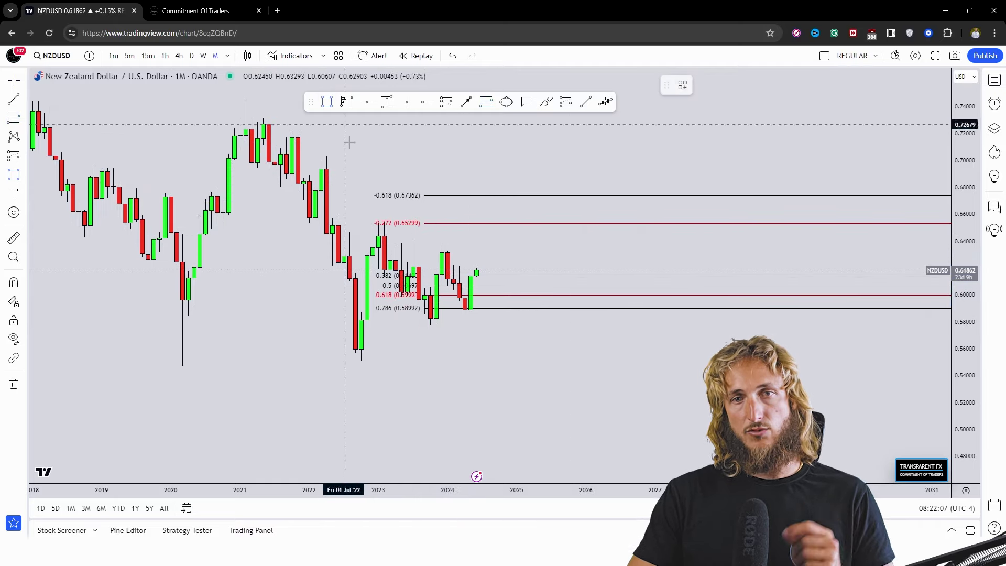
{"action": "left_click", "coordinate": [401, 294]}
{"action": "left_click", "coordinate": [569, 308]}
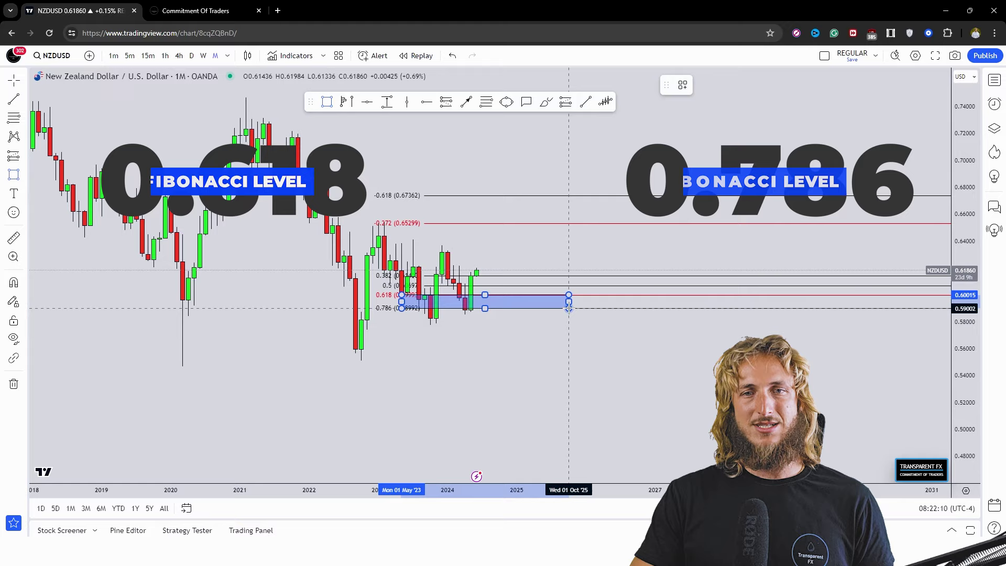
Step: Circle in red the April 2024 low dipping into the blue 0.618–0.786 box
{"action": "left_click", "coordinate": [545, 102]}
{"action": "mouse_move", "coordinate": [473, 299]}
{"action": "left_mouse_down"}
{"action": "mouse_move", "coordinate": [478, 318]}
{"action": "mouse_move", "coordinate": [482, 302]}
{"action": "mouse_move", "coordinate": [474, 304]}
{"action": "left_mouse_up"}
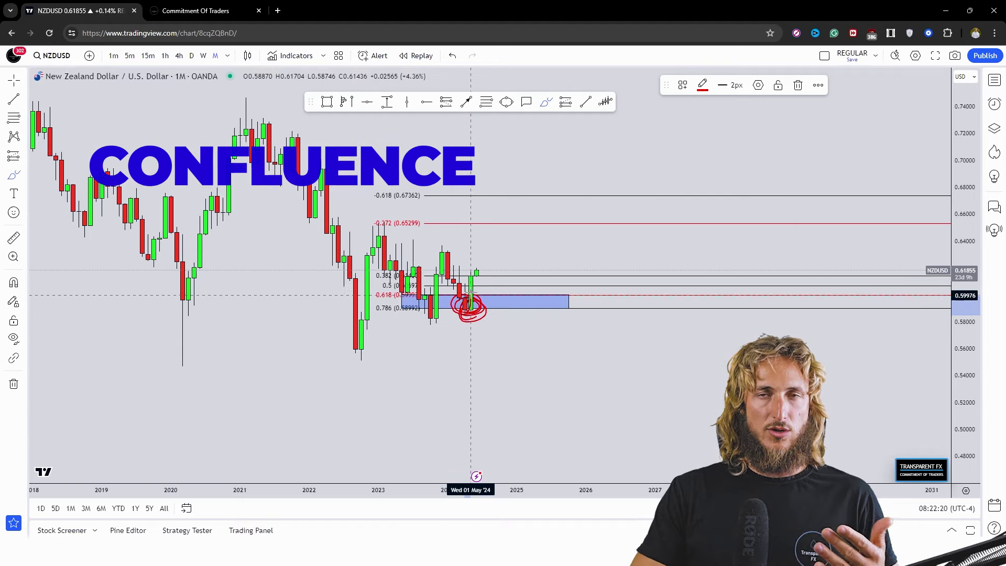
{"action": "left_click_drag", "start_coordinate": [476, 271], "coordinate": [499, 201]}
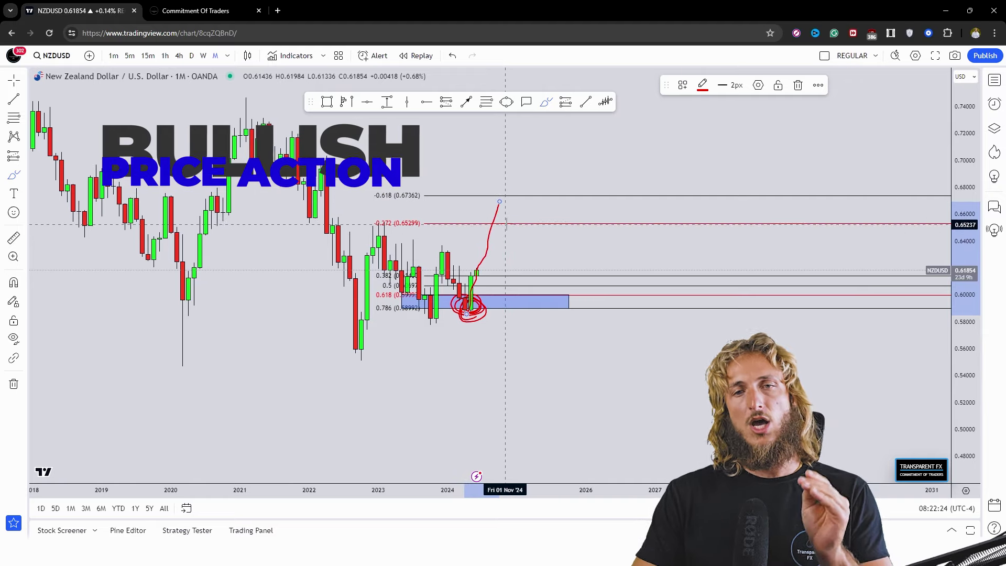
{"action": "left_click", "coordinate": [453, 56]}
{"action": "left_click", "coordinate": [454, 56]}
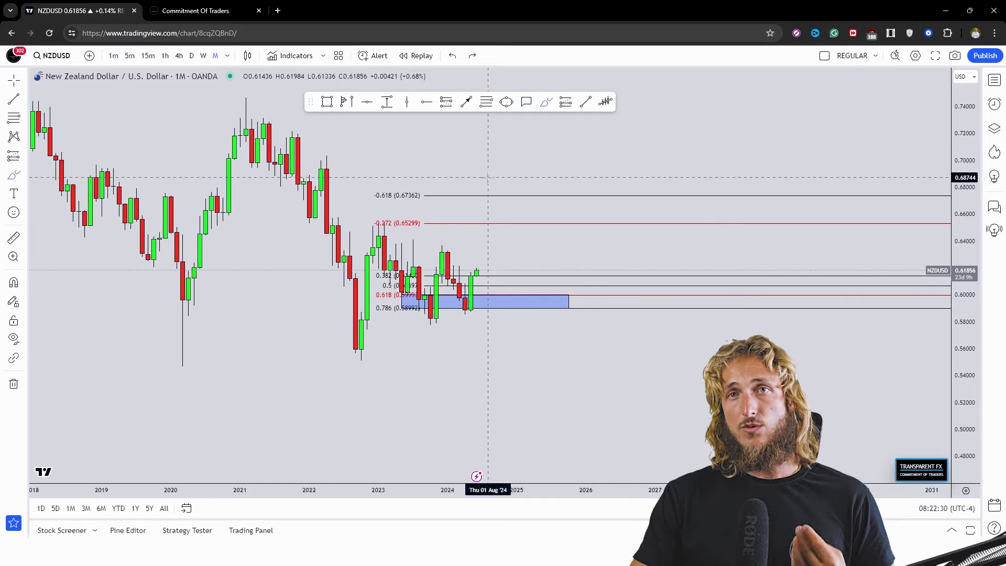
{"action": "mouse_move", "coordinate": [474, 300]}
{"action": "left_mouse_down"}
{"action": "mouse_move", "coordinate": [461, 298]}
{"action": "mouse_move", "coordinate": [465, 310]}
{"action": "left_mouse_up"}
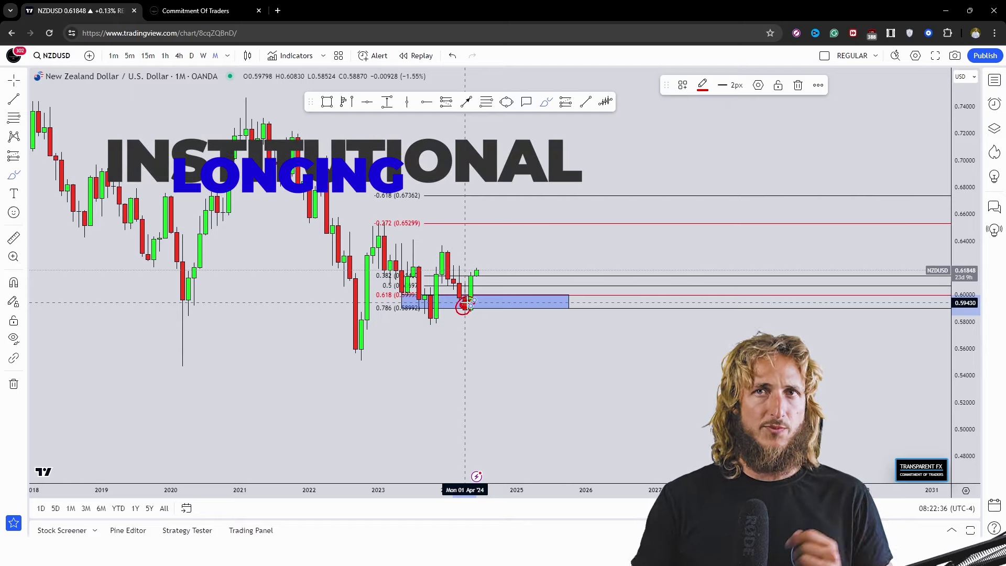
{"action": "left_click", "coordinate": [236, 10]}
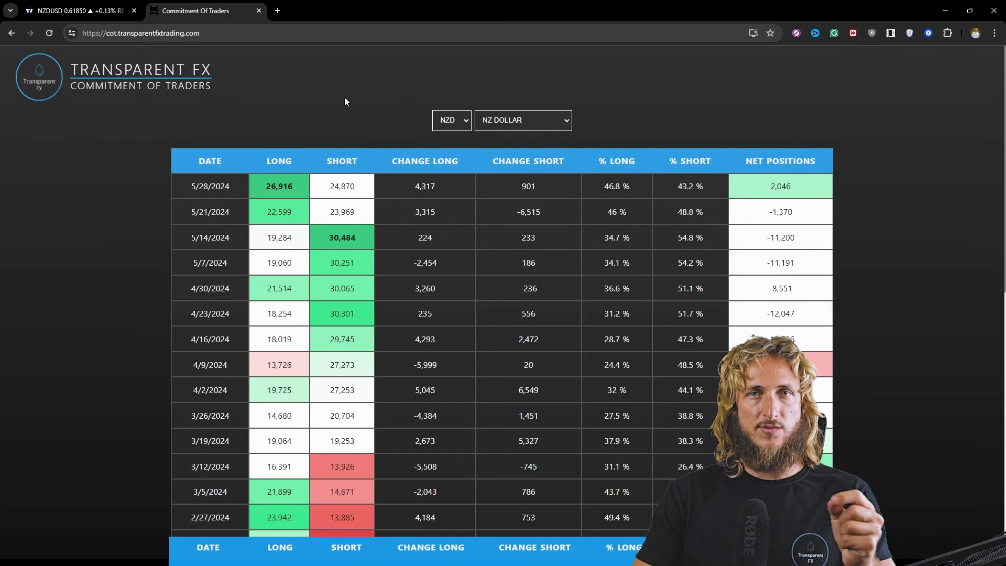
{"action": "left_click", "coordinate": [87, 4]}
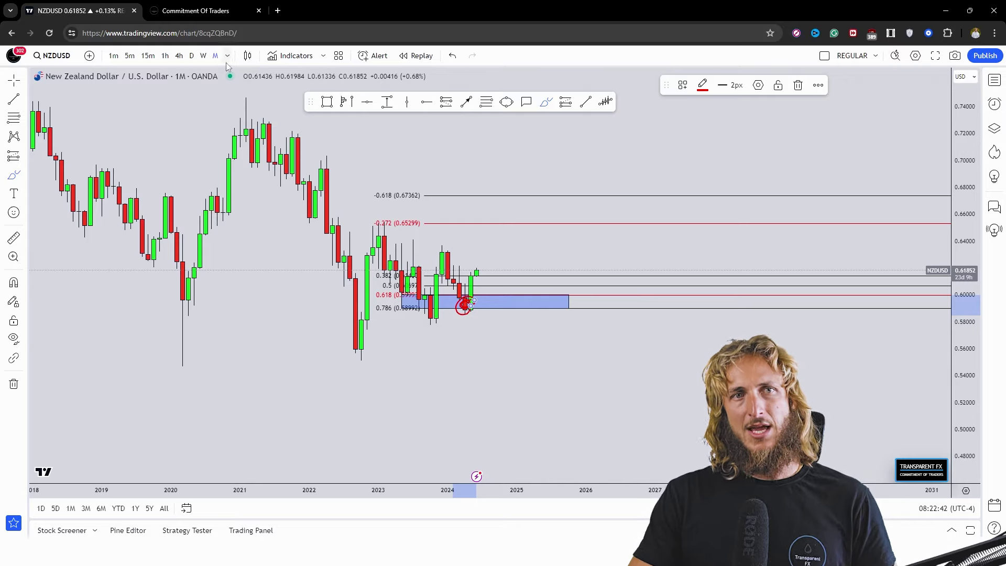
Step: Switch NZDUSD to the 1W timeframe and delete every drawing, including a test price-path sketch
{"action": "left_click", "coordinate": [204, 56]}
{"action": "left_click", "coordinate": [993, 128]}
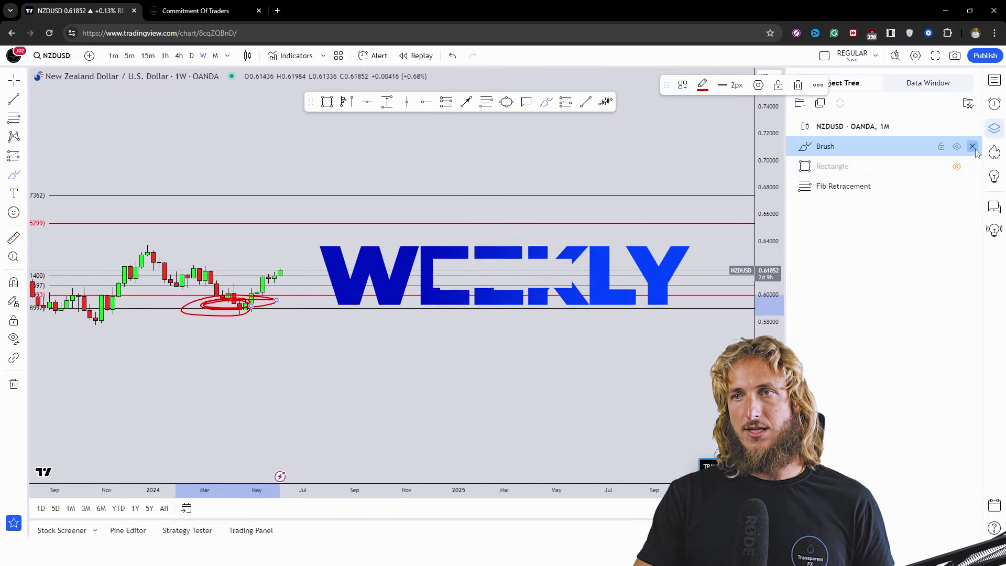
{"action": "left_click", "coordinate": [972, 146]}
{"action": "left_click", "coordinate": [993, 128]}
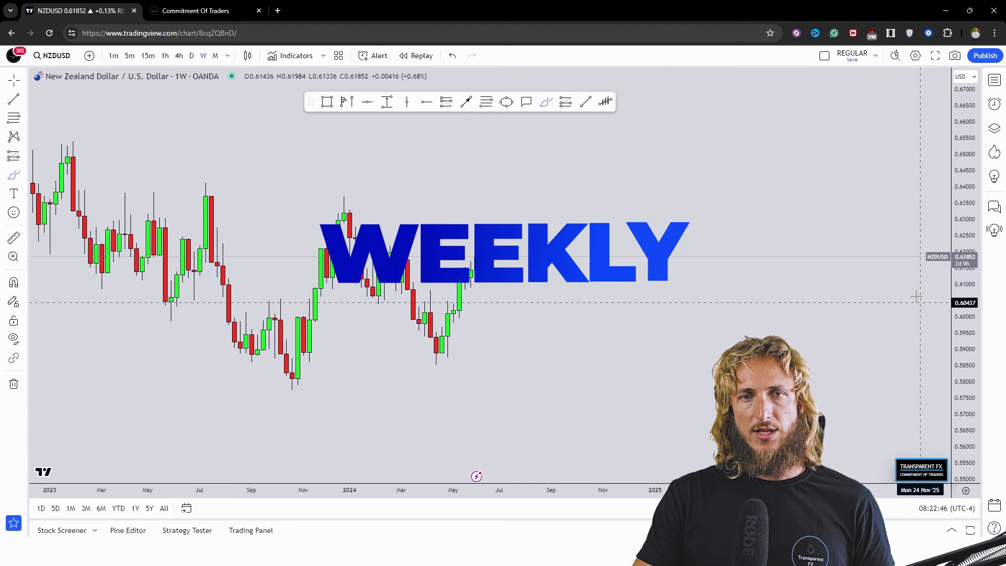
{"action": "left_click_drag", "start_coordinate": [602, 359], "coordinate": [626, 364]}
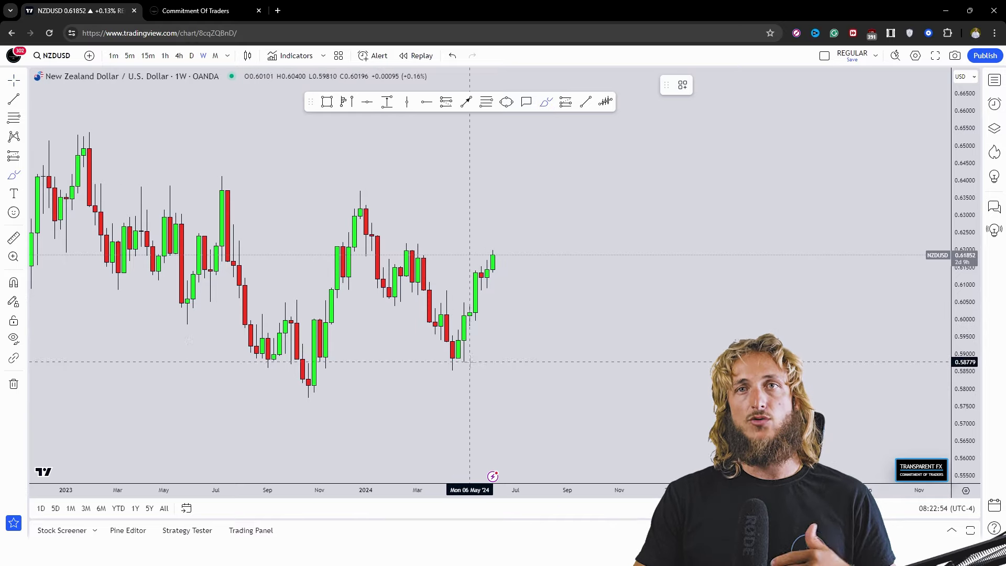
{"action": "mouse_move", "coordinate": [361, 197]}
{"action": "left_mouse_down"}
{"action": "mouse_move", "coordinate": [391, 302]}
{"action": "mouse_move", "coordinate": [412, 247]}
{"action": "mouse_move", "coordinate": [455, 364]}
{"action": "mouse_move", "coordinate": [463, 300]}
{"action": "mouse_move", "coordinate": [498, 246]}
{"action": "mouse_move", "coordinate": [522, 267]}
{"action": "mouse_move", "coordinate": [537, 186]}
{"action": "mouse_move", "coordinate": [578, 183]}
{"action": "mouse_move", "coordinate": [624, 140]}
{"action": "left_mouse_up"}
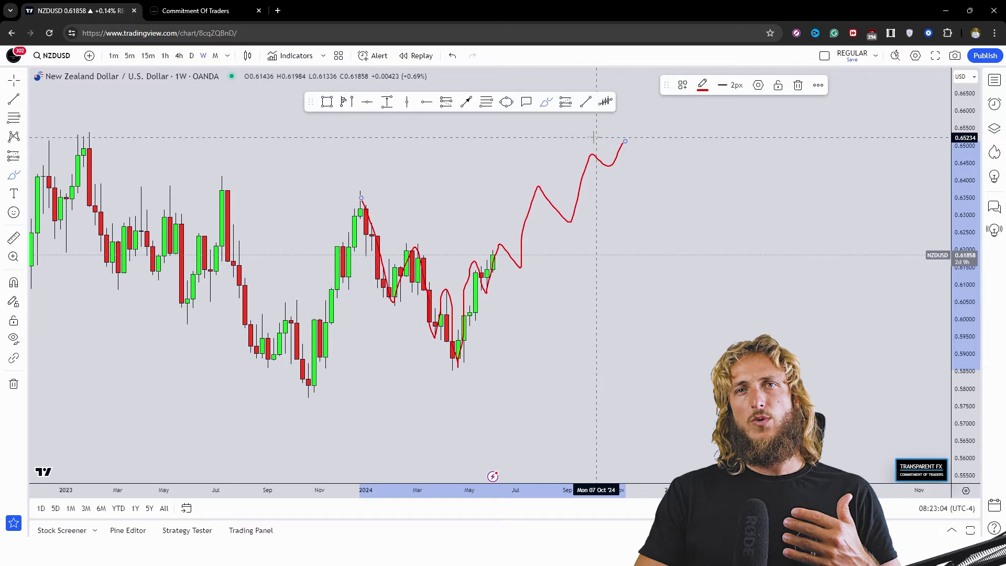
{"action": "left_click", "coordinate": [798, 85]}
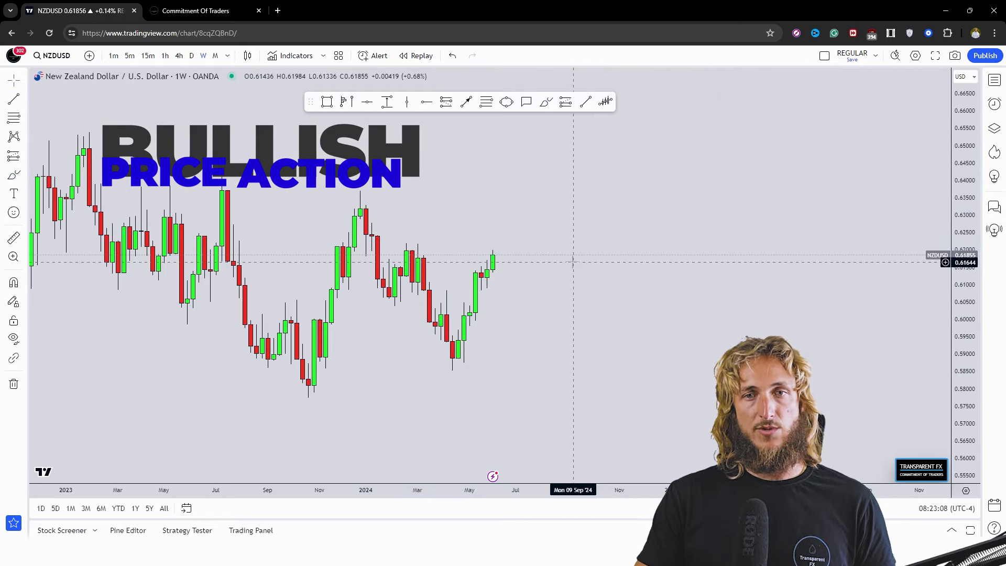
{"action": "left_click", "coordinate": [327, 102]}
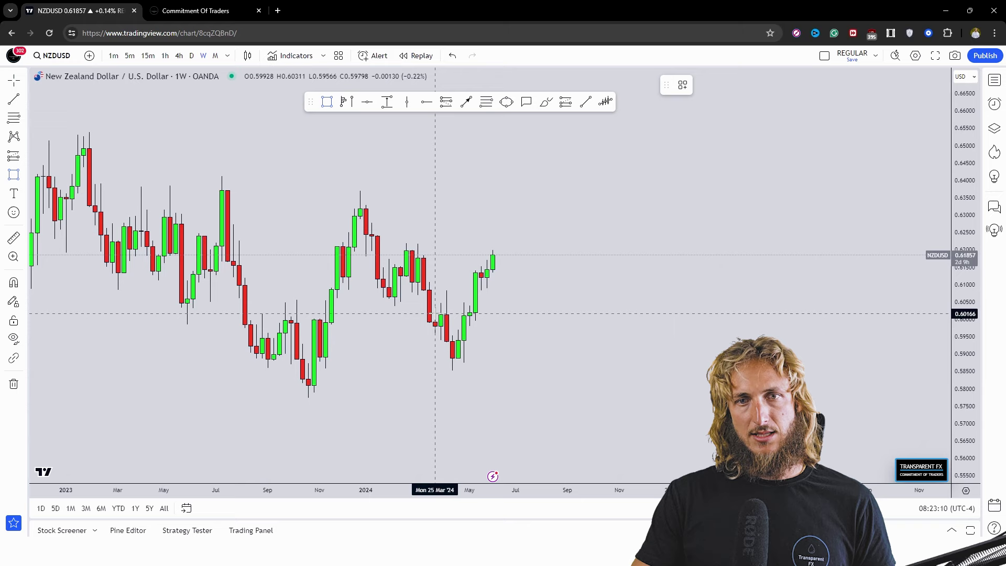
{"action": "left_click_drag", "start_coordinate": [434, 315], "coordinate": [556, 288]}
{"action": "left_click", "coordinate": [571, 162]}
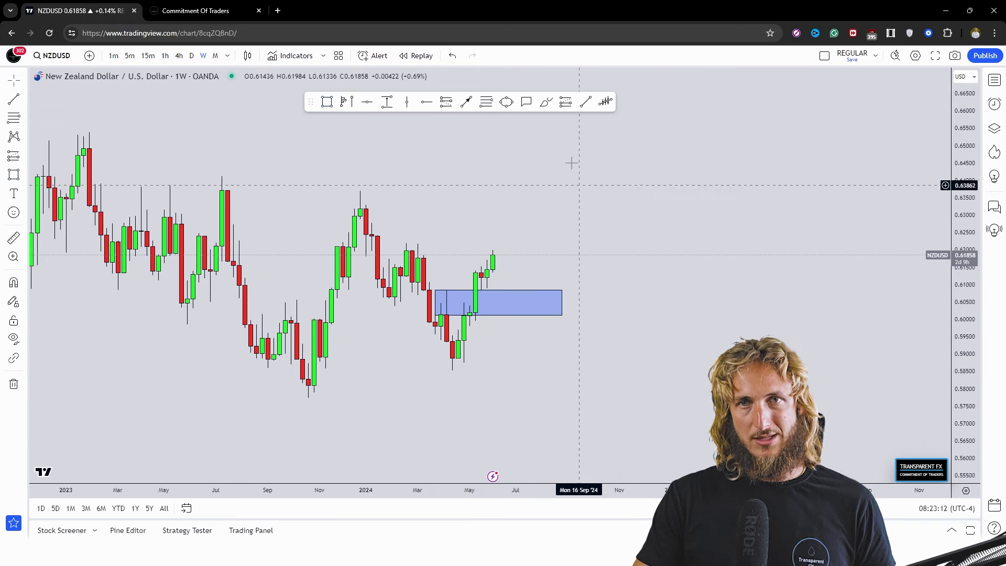
{"action": "left_click", "coordinate": [545, 102]}
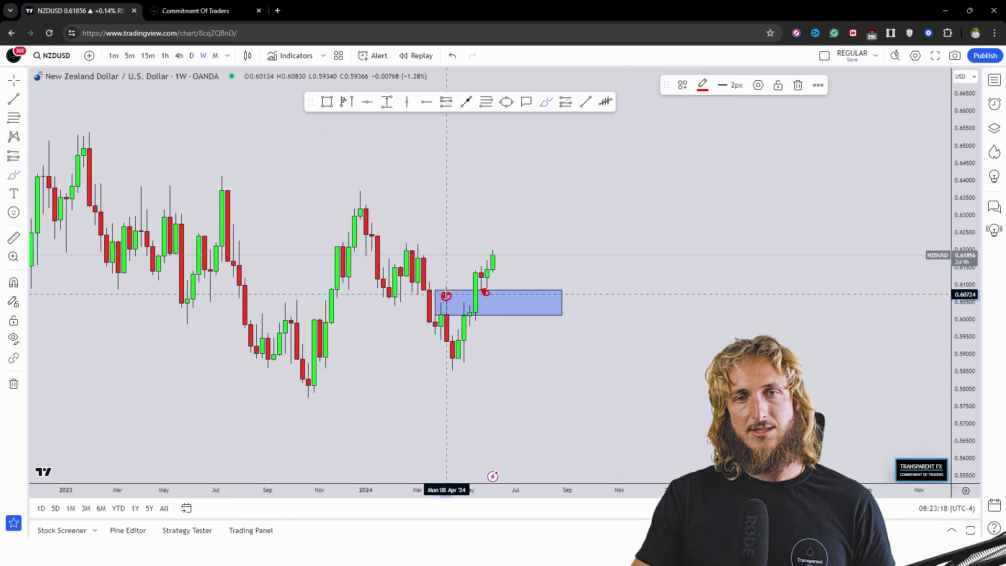
{"action": "left_click_drag", "start_coordinate": [446, 294], "coordinate": [452, 352]}
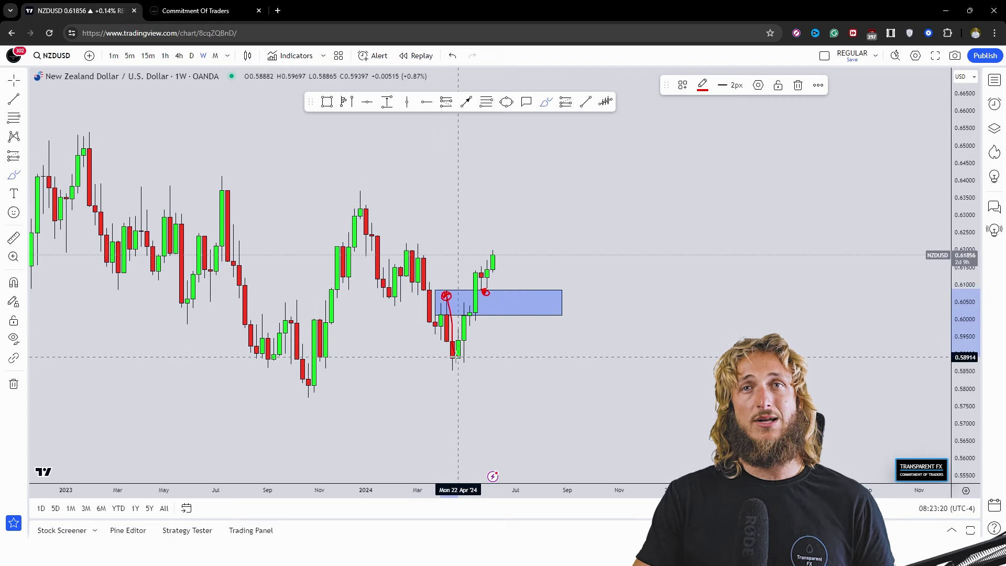
{"action": "left_click_drag", "start_coordinate": [469, 363], "coordinate": [475, 264]}
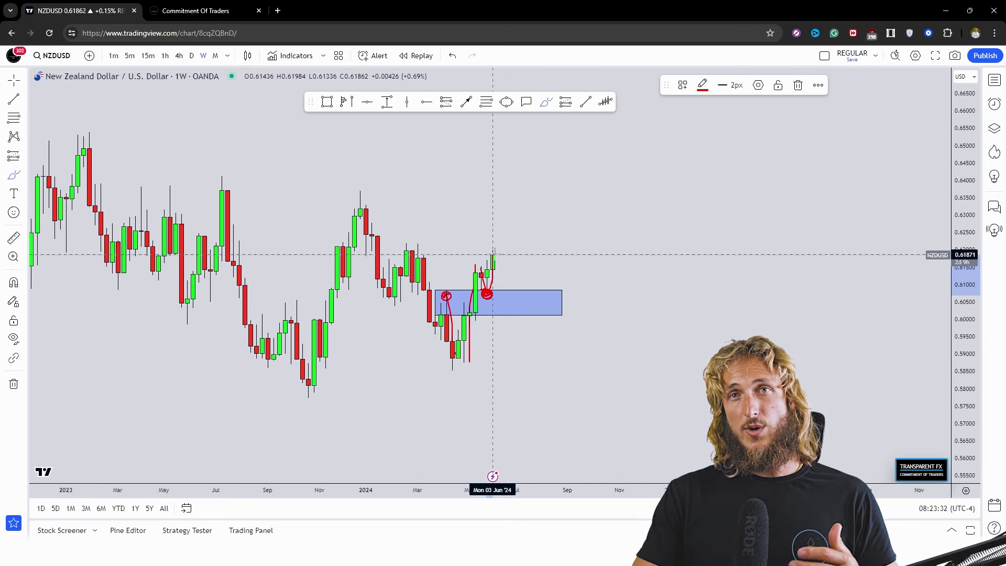
{"action": "left_click_drag", "start_coordinate": [493, 255], "coordinate": [498, 187]}
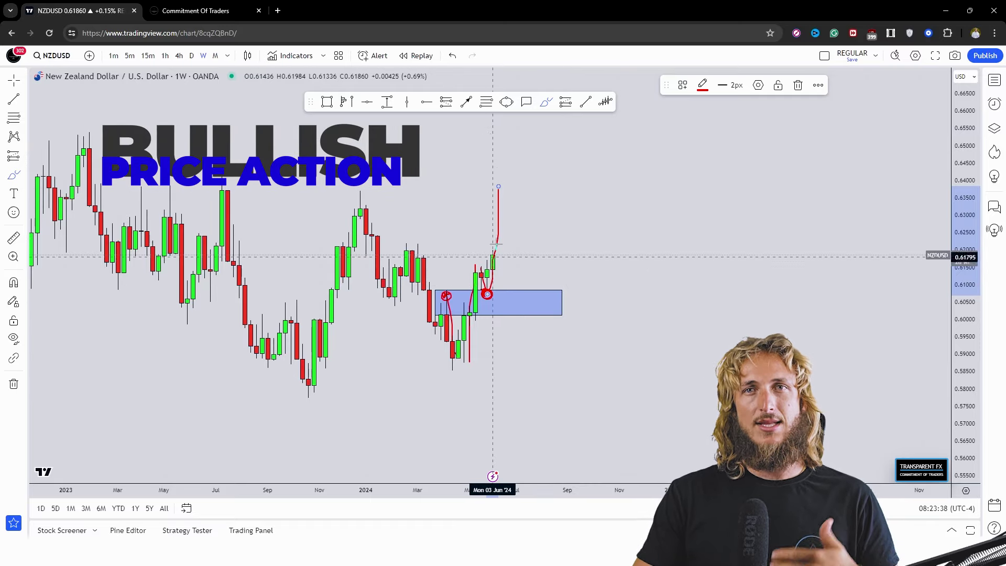
{"action": "left_click", "coordinate": [451, 56]}
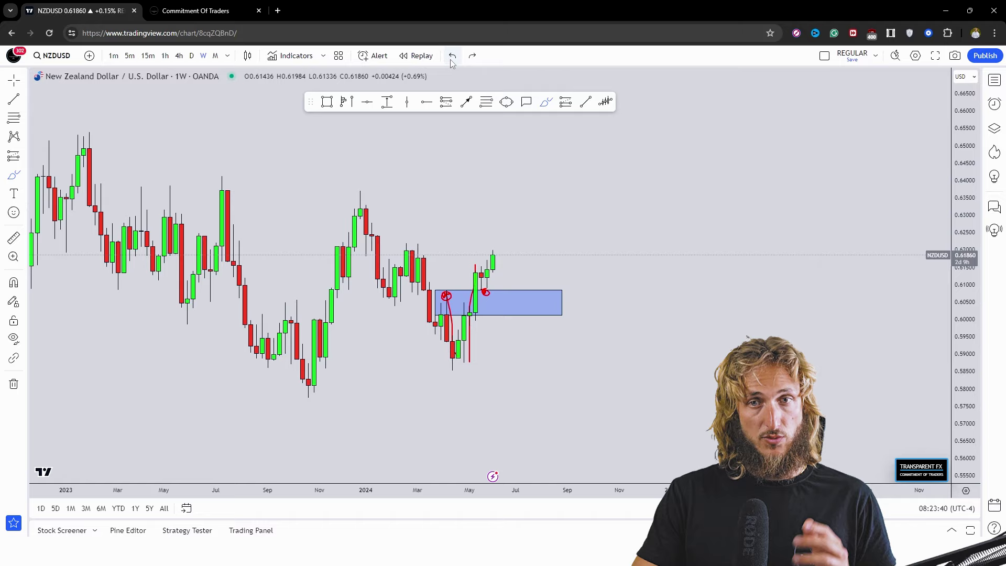
{"action": "left_click", "coordinate": [451, 56]}
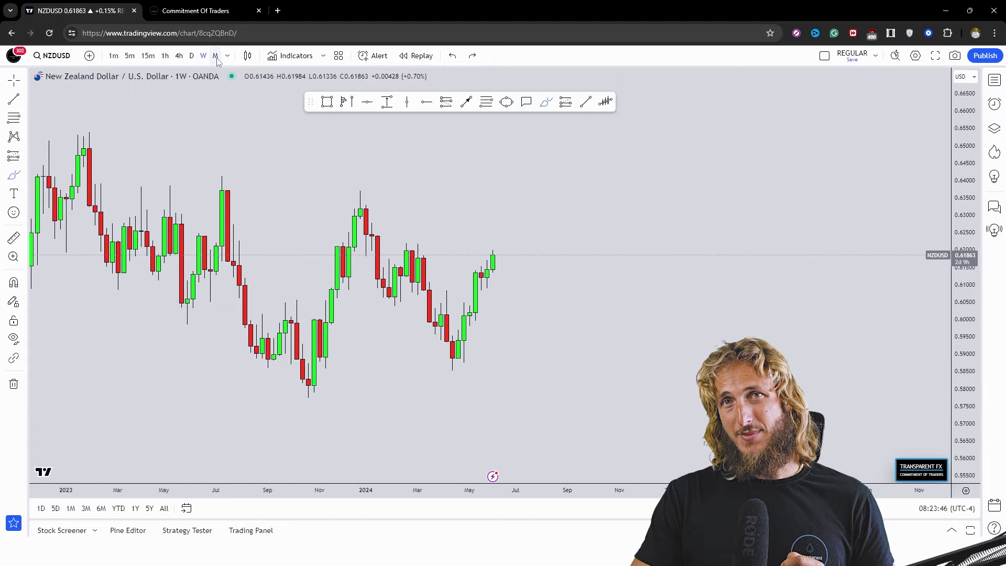
Step: Set NZDUSD to 1D daily candles and scroll back to show February onward
{"action": "left_click", "coordinate": [196, 61]}
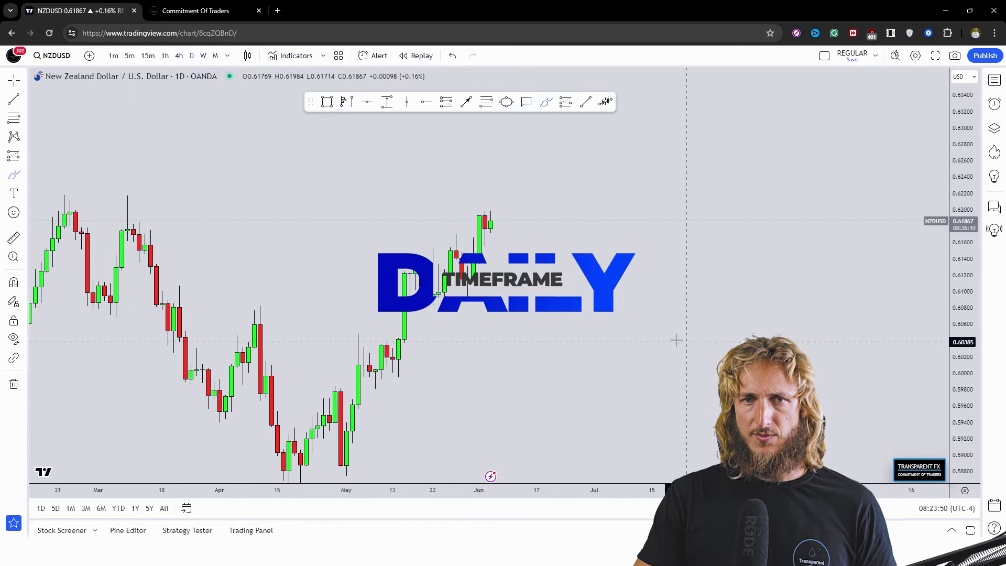
{"action": "scroll", "coordinate": [602, 344], "scroll_direction": "left", "scroll_amount": 3}
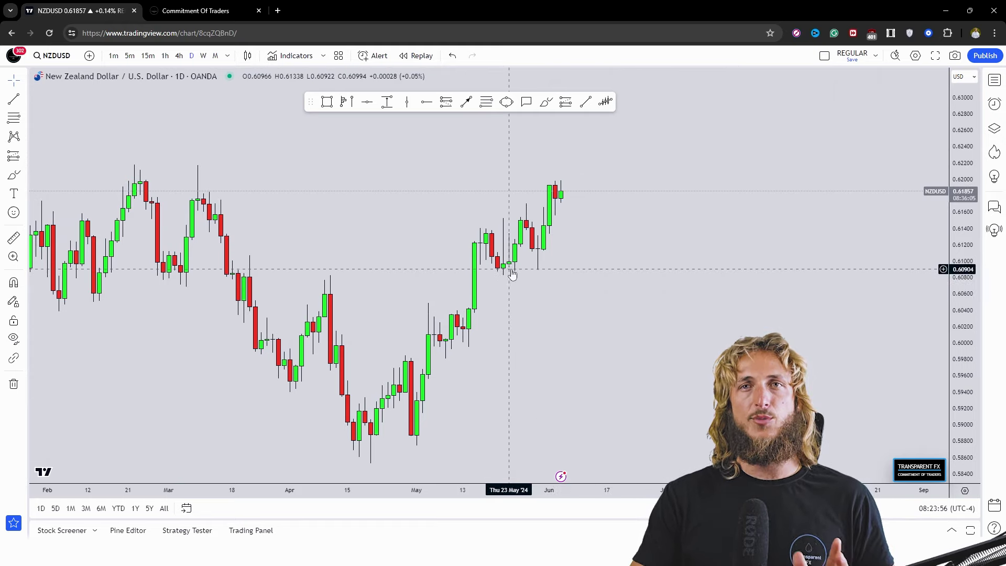
Step: Compare NZD positions: 4/9/2024 at 13,726 long and 27,273 short versus 26,916 long on 5/28/2024
{"action": "left_click", "coordinate": [192, 10]}
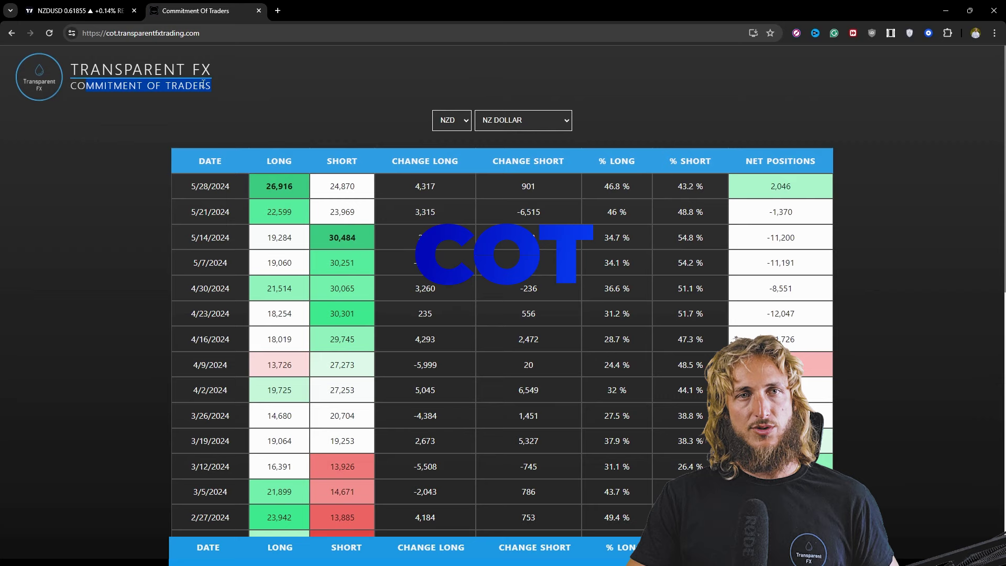
{"action": "left_click_drag", "start_coordinate": [231, 85], "coordinate": [51, 96]}
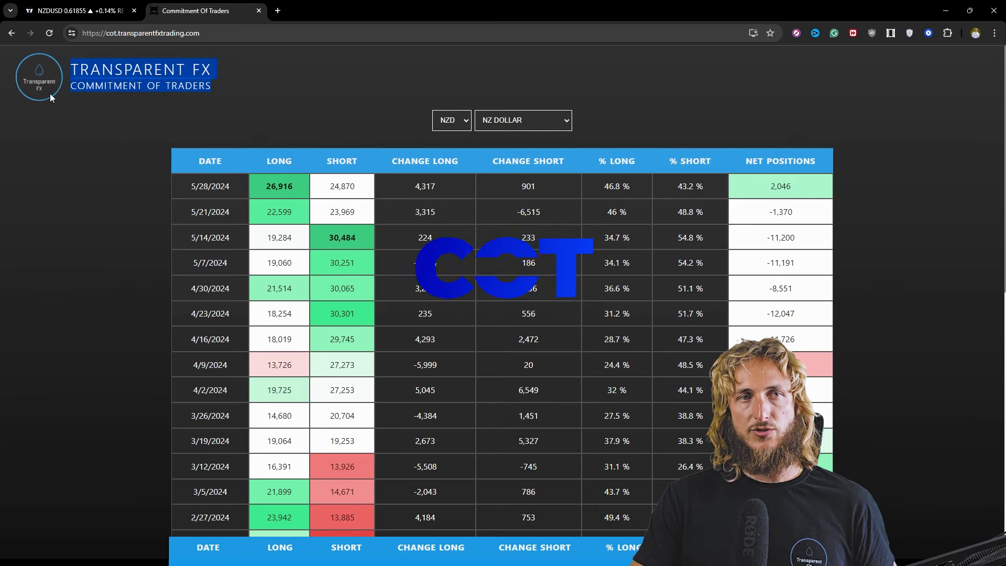
{"action": "left_click", "coordinate": [168, 131]}
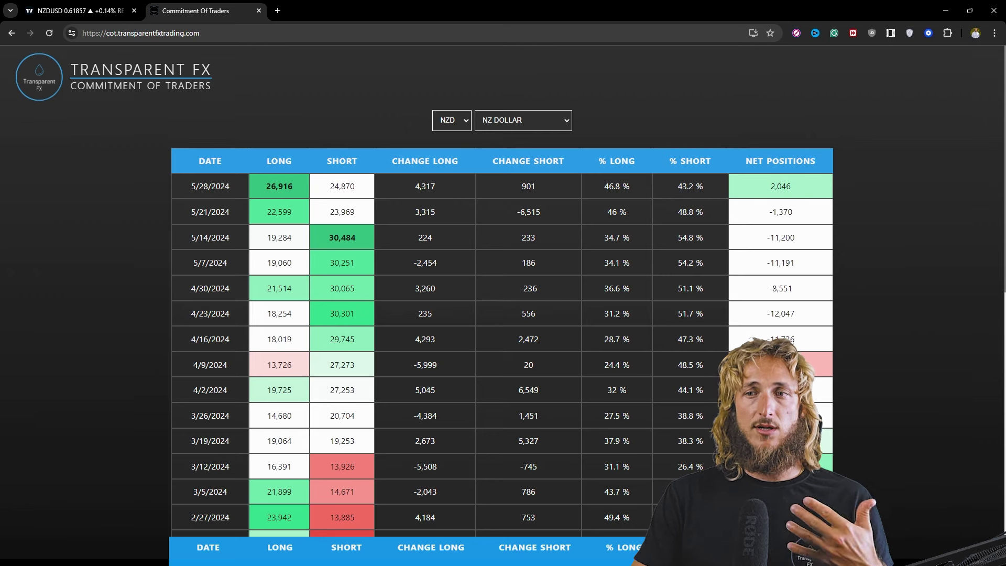
{"action": "double_click", "coordinate": [786, 364]}
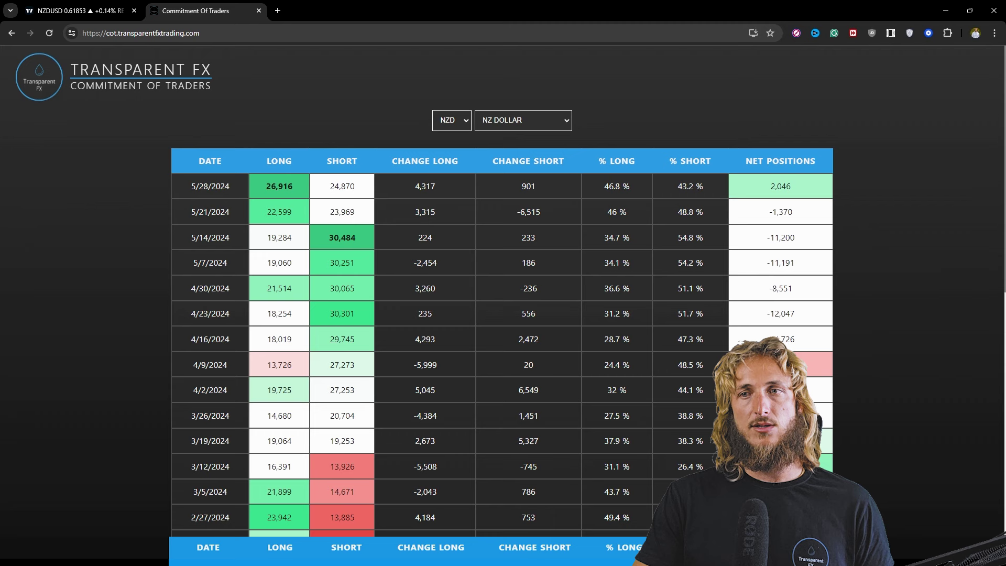
{"action": "double_click", "coordinate": [341, 364]}
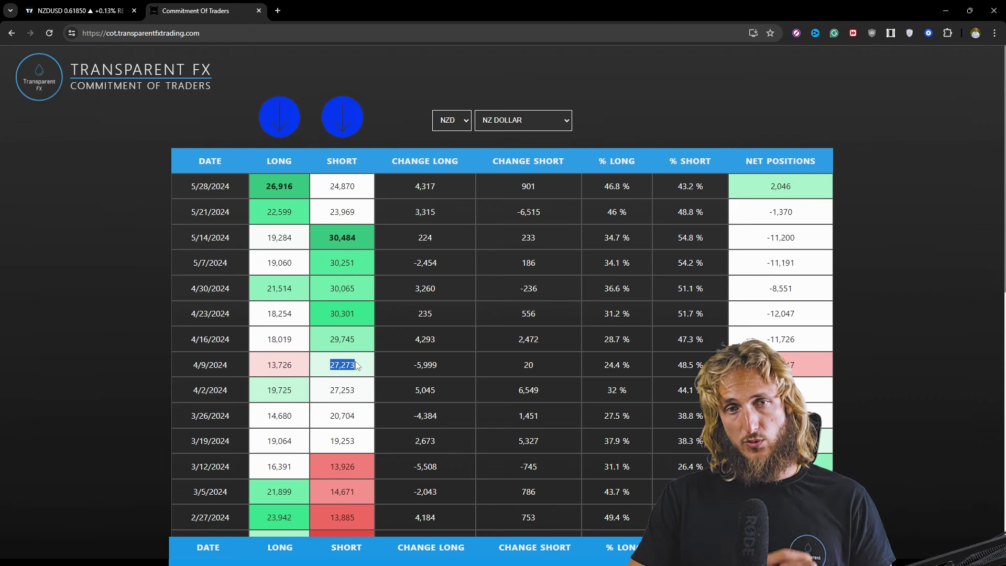
{"action": "double_click", "coordinate": [291, 365]}
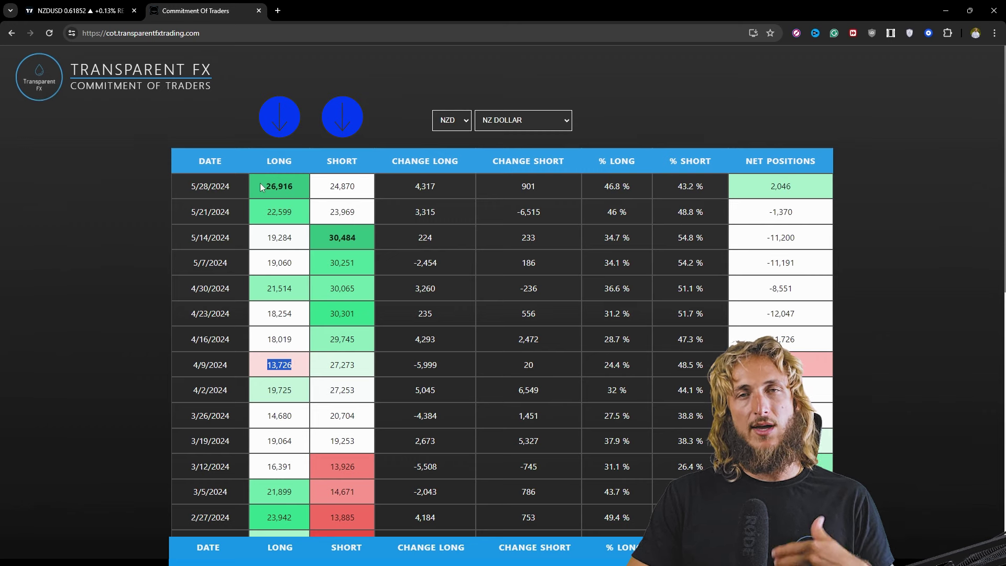
{"action": "left_click_drag", "start_coordinate": [263, 185], "coordinate": [360, 189]}
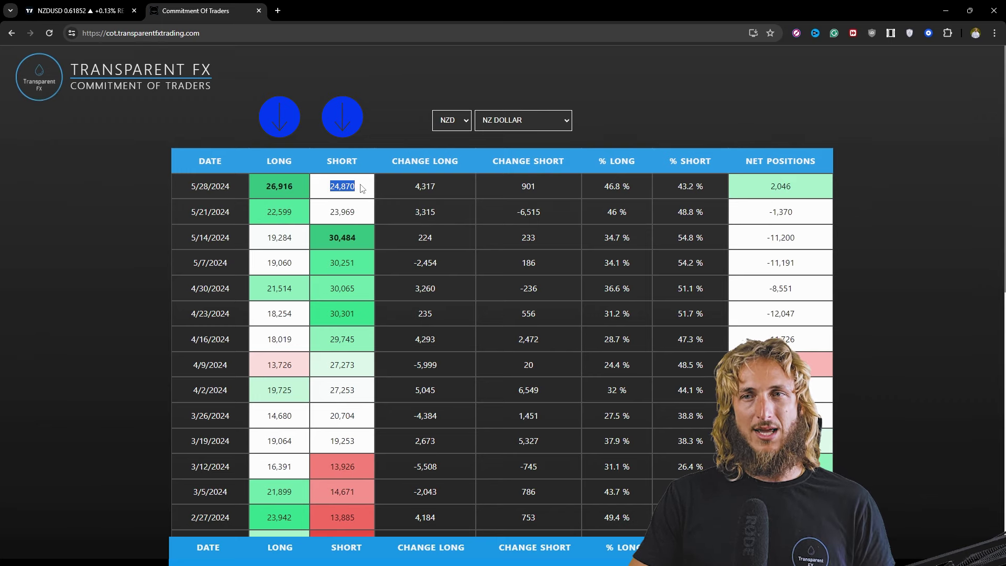
Step: Clear the highlighted value in the NZD COT table
{"action": "left_click", "coordinate": [773, 187]}
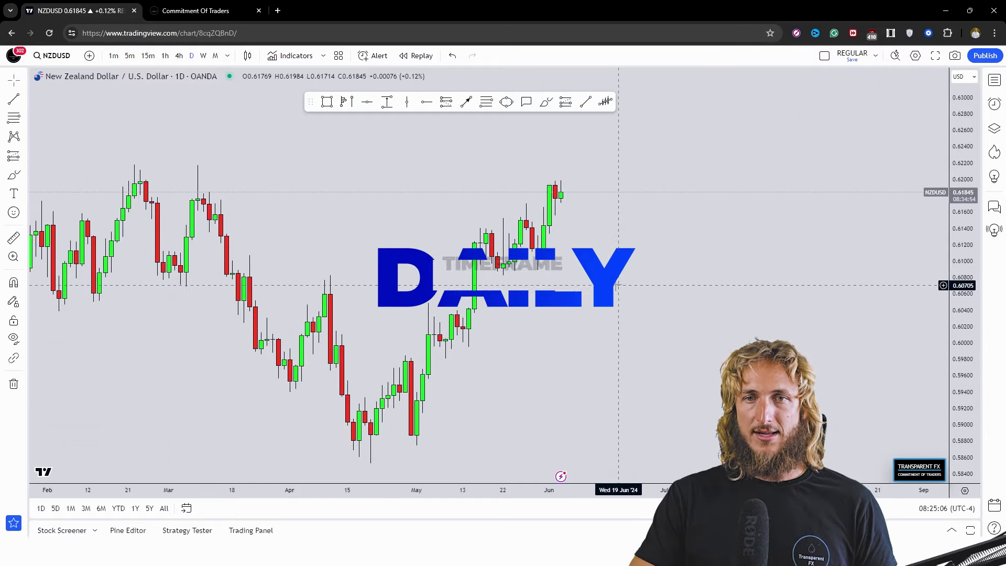
{"action": "left_click", "coordinate": [544, 103]}
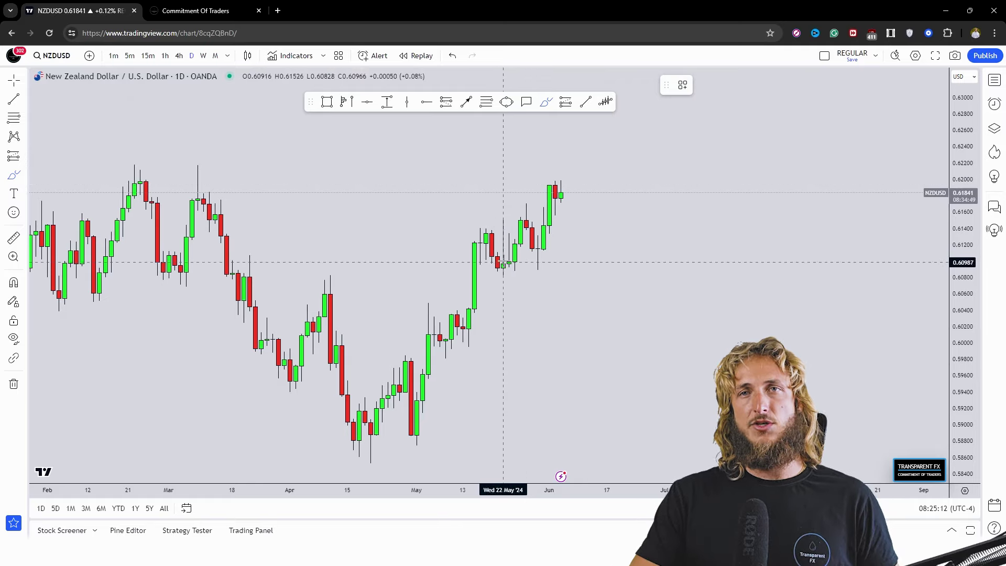
{"action": "mouse_move", "coordinate": [424, 314]}
{"action": "left_mouse_down"}
{"action": "mouse_move", "coordinate": [471, 327]}
{"action": "mouse_move", "coordinate": [455, 338]}
{"action": "mouse_move", "coordinate": [490, 233]}
{"action": "left_mouse_up"}
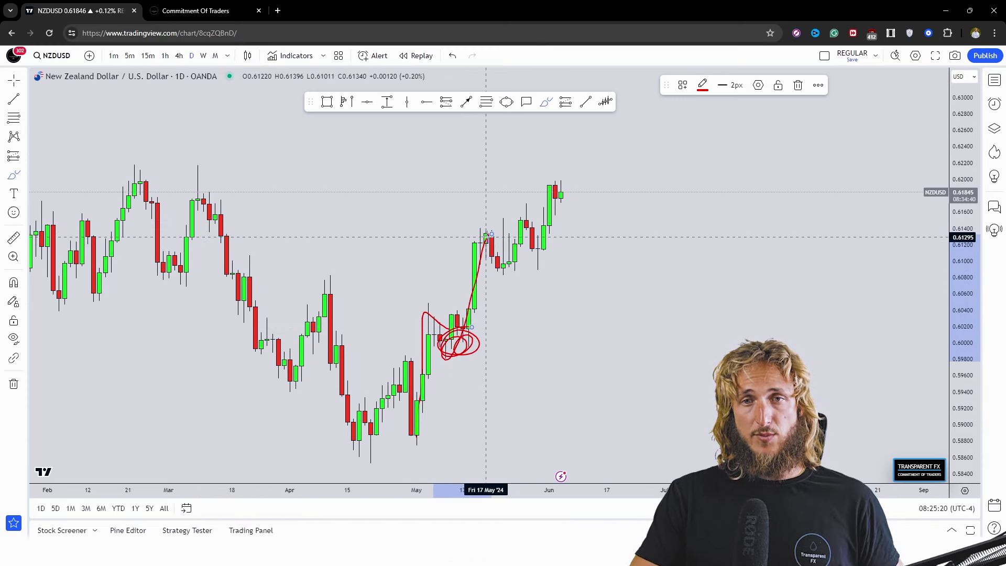
{"action": "mouse_move", "coordinate": [486, 237]}
{"action": "left_mouse_down"}
{"action": "mouse_move", "coordinate": [509, 280]}
{"action": "mouse_move", "coordinate": [526, 206]}
{"action": "mouse_move", "coordinate": [539, 255]}
{"action": "mouse_move", "coordinate": [560, 169]}
{"action": "left_mouse_up"}
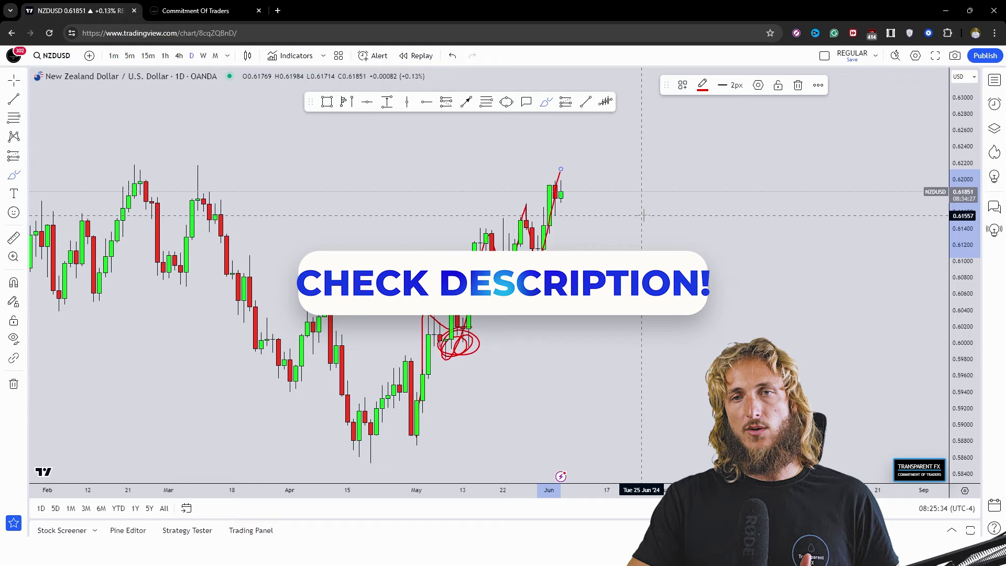
{"action": "left_click", "coordinate": [453, 56]}
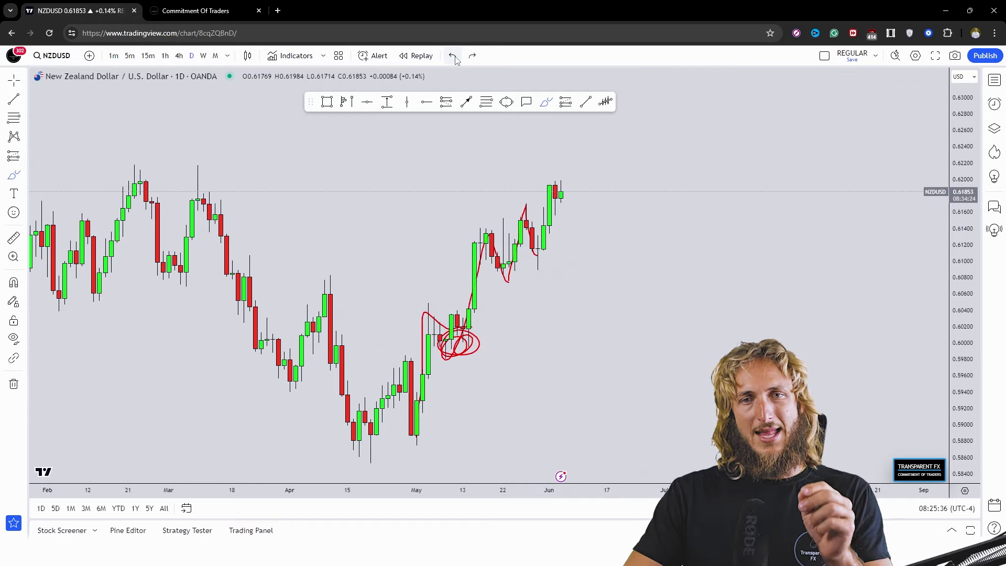
{"action": "scroll", "coordinate": [635, 288], "scroll_direction": "right", "scroll_amount": 3}
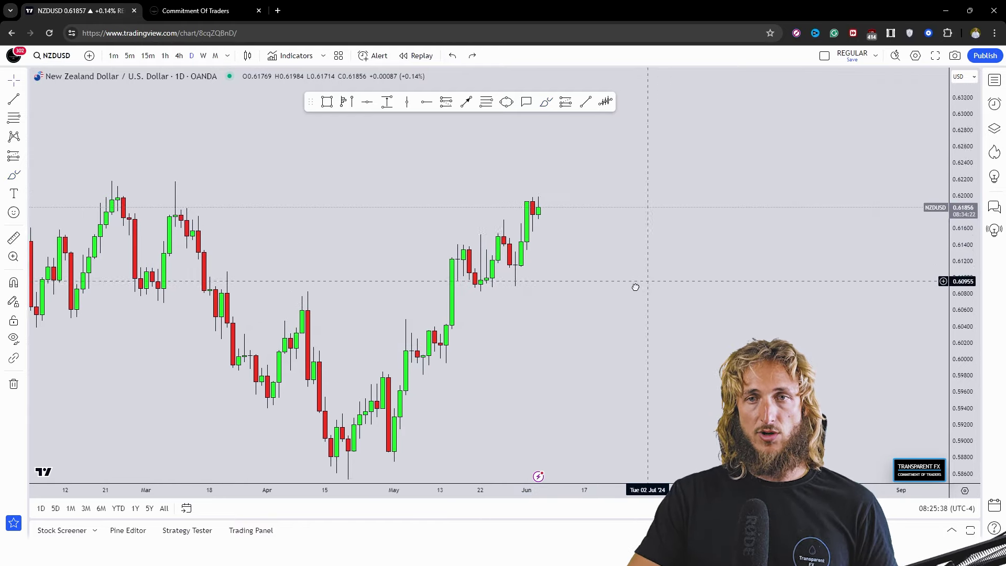
Step: Draw a blue support zone around 0.613–0.615 at the mid-May breakout, extending right
{"action": "left_click", "coordinate": [327, 101]}
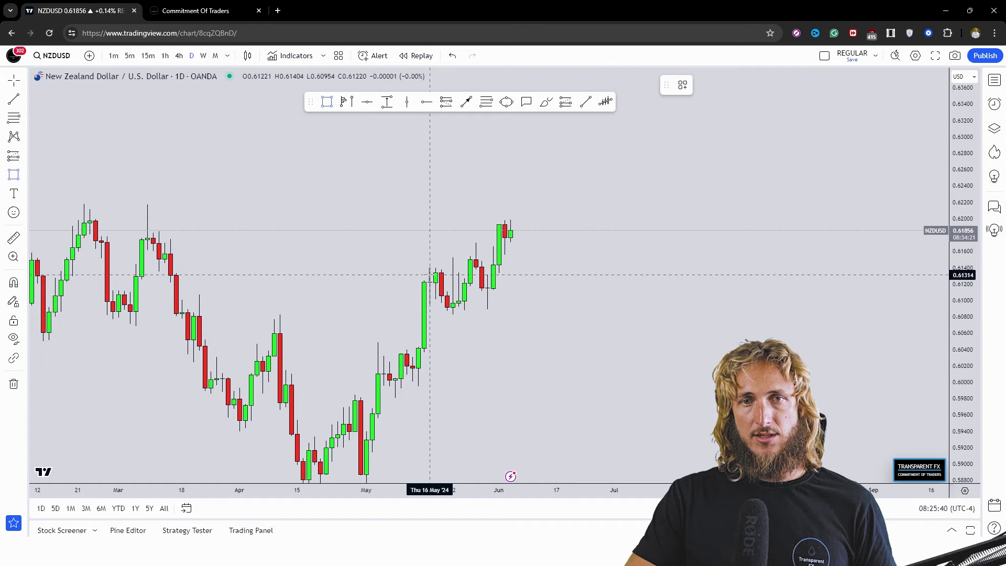
{"action": "left_click_drag", "start_coordinate": [429, 257], "coordinate": [586, 274]}
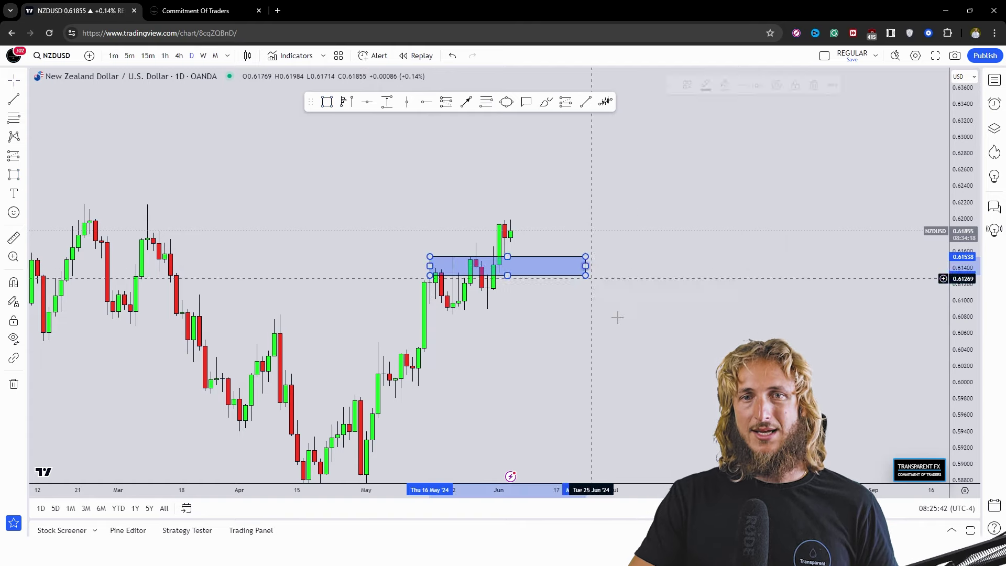
{"action": "left_click", "coordinate": [546, 102]}
Step: Sketch red test circles on the breakout candles and latest price, then undo them
{"action": "mouse_move", "coordinate": [450, 263]}
{"action": "left_mouse_down"}
{"action": "mouse_move", "coordinate": [440, 264]}
{"action": "mouse_move", "coordinate": [462, 333]}
{"action": "mouse_move", "coordinate": [474, 260]}
{"action": "mouse_move", "coordinate": [481, 311]}
{"action": "mouse_move", "coordinate": [498, 242]}
{"action": "left_mouse_up"}
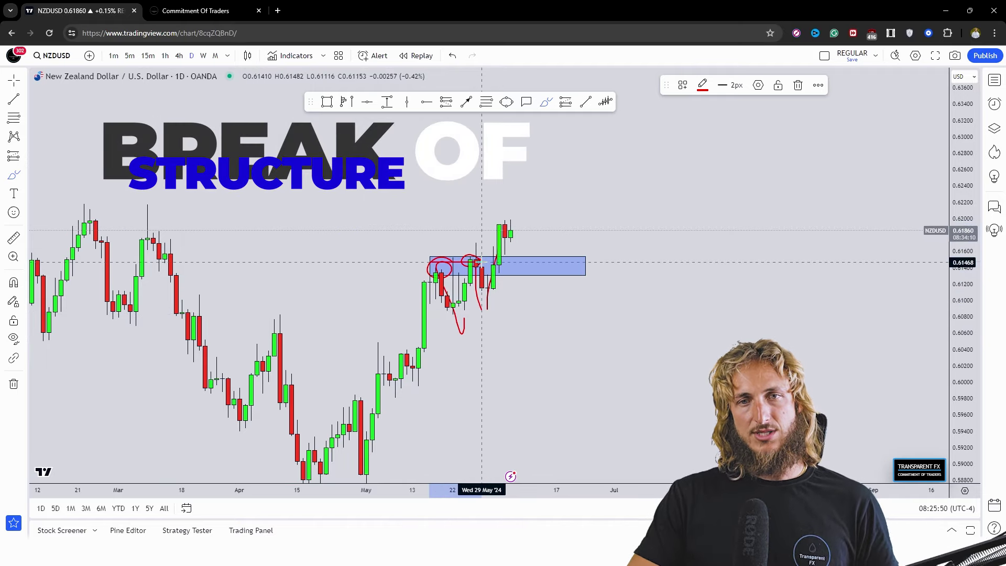
{"action": "left_click_drag", "start_coordinate": [532, 256], "coordinate": [527, 264]}
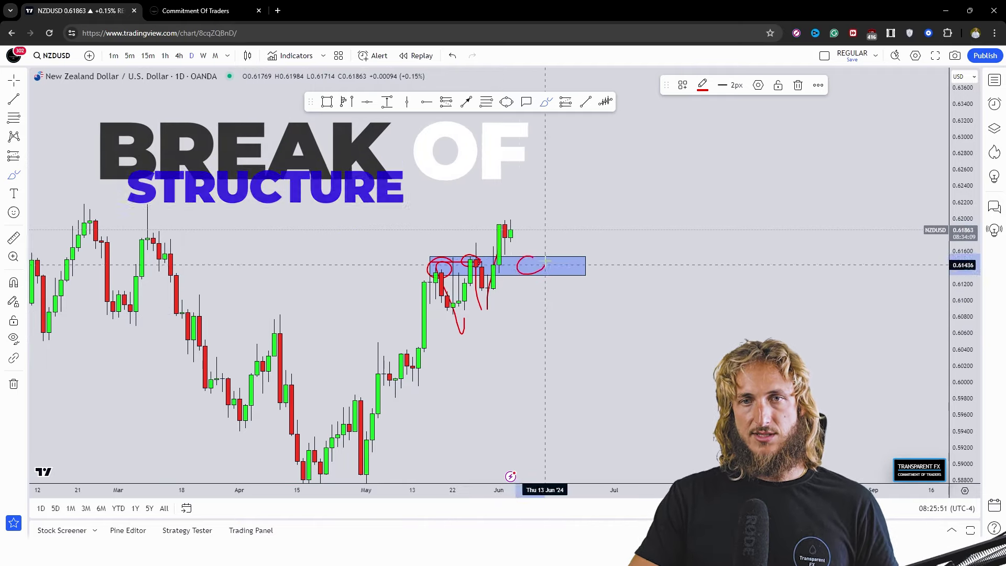
{"action": "left_click", "coordinate": [454, 56]}
{"action": "left_click", "coordinate": [453, 56]}
{"action": "left_click", "coordinate": [467, 103]}
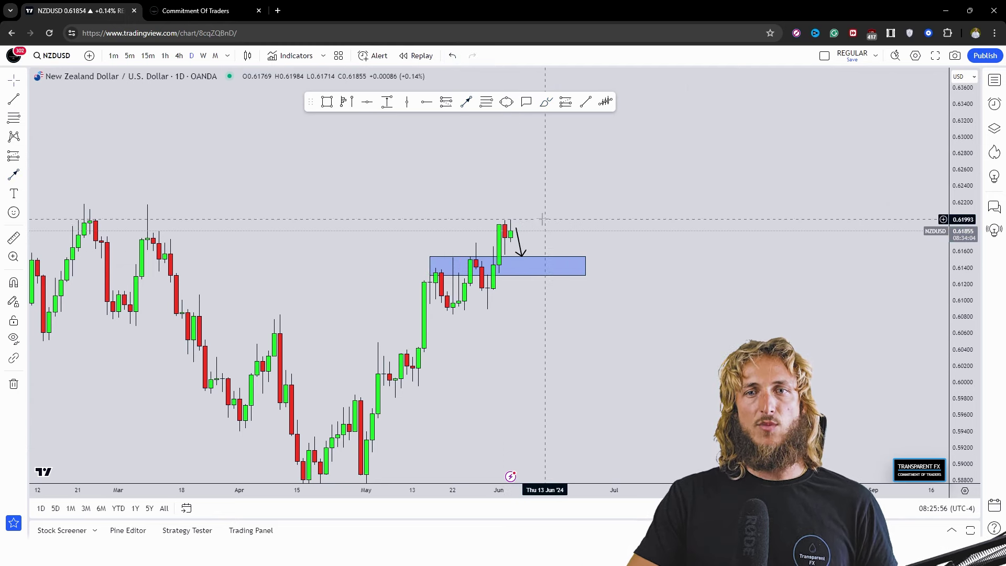
{"action": "key", "text": "alt+e"}
Step: Draw a yellow circle over the blue zone and a black arrow rising toward 0.624
{"action": "left_click", "coordinate": [522, 255]}
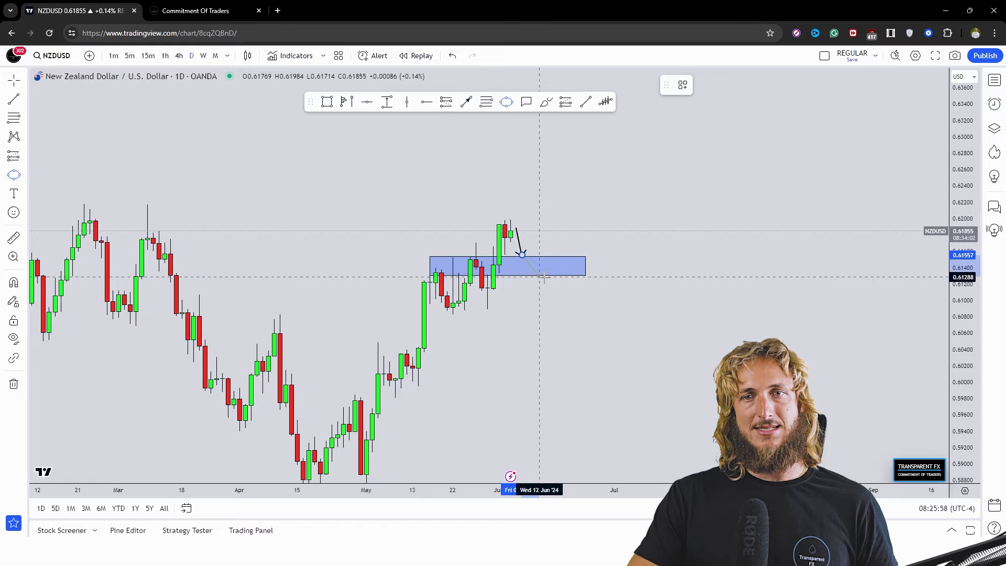
{"action": "left_click", "coordinate": [556, 285]}
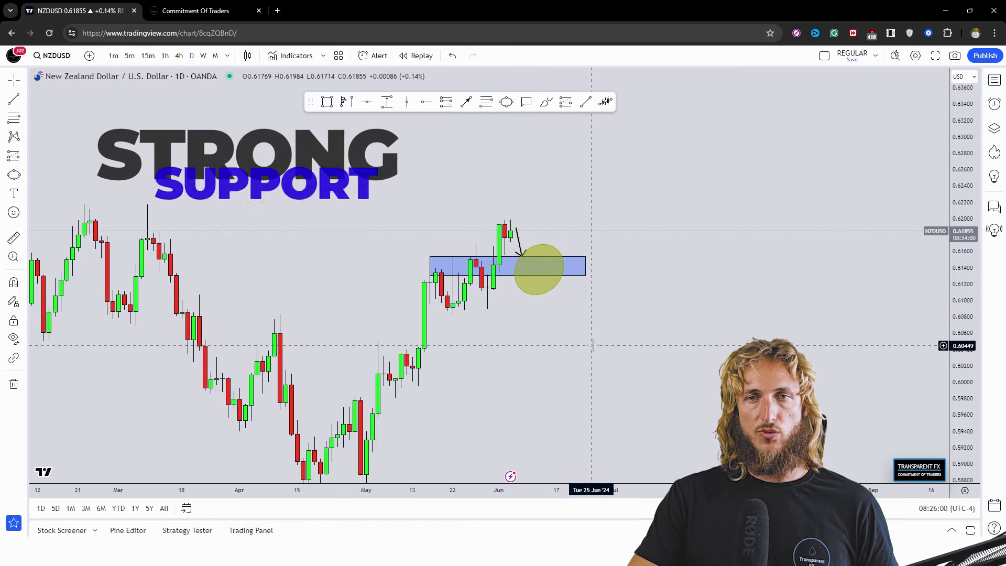
{"action": "left_click_drag", "start_coordinate": [590, 340], "coordinate": [572, 357]}
{"action": "key", "text": "alt+b"}
{"action": "left_click_drag", "start_coordinate": [545, 277], "coordinate": [554, 201]}
Step: Remove the stray red scribble and curve near the circle, then recentre the chart
{"action": "left_click_drag", "start_coordinate": [618, 279], "coordinate": [611, 291]}
{"action": "key", "text": "alt+b"}
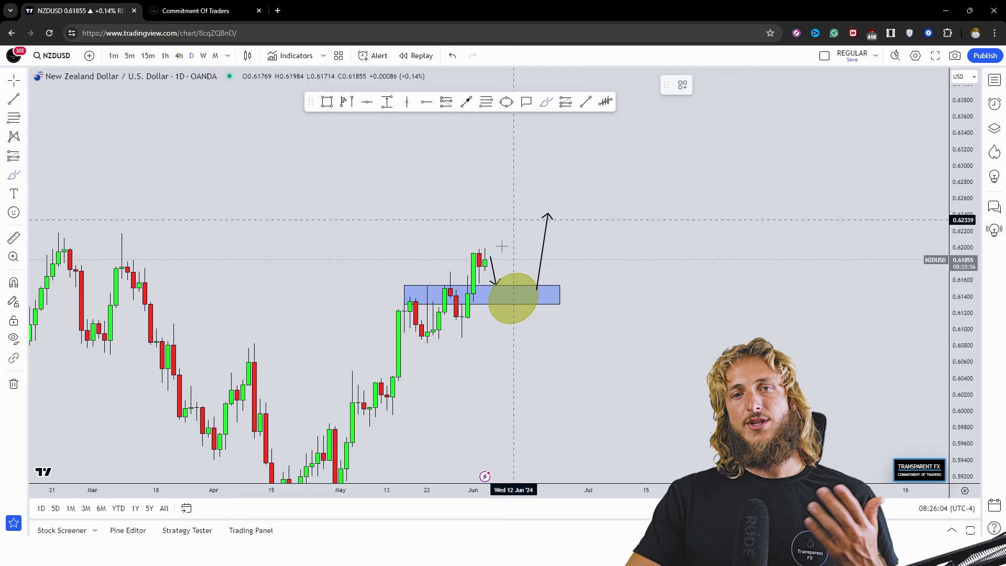
{"action": "mouse_move", "coordinate": [493, 256]}
{"action": "left_mouse_down"}
{"action": "mouse_move", "coordinate": [516, 315]}
{"action": "mouse_move", "coordinate": [514, 282]}
{"action": "left_mouse_up"}
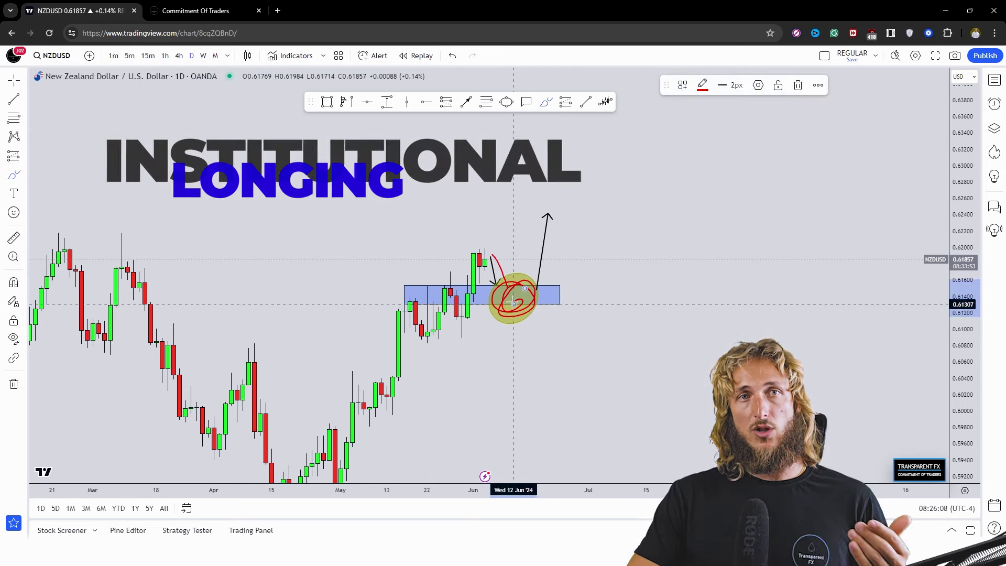
{"action": "left_click", "coordinate": [226, 11]}
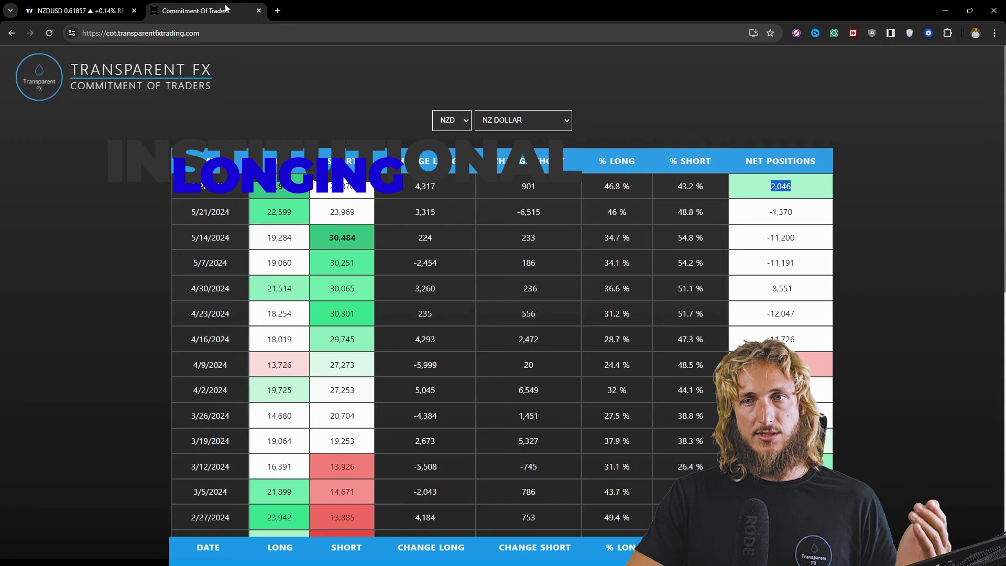
{"action": "left_click", "coordinate": [92, 6]}
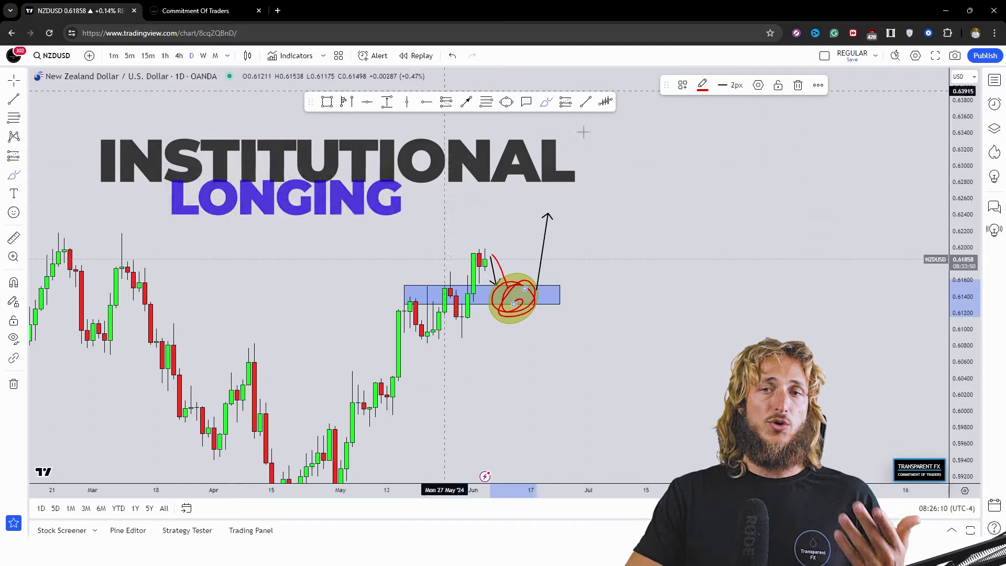
{"action": "left_click", "coordinate": [458, 61]}
{"action": "left_click_drag", "start_coordinate": [503, 291], "coordinate": [548, 190]}
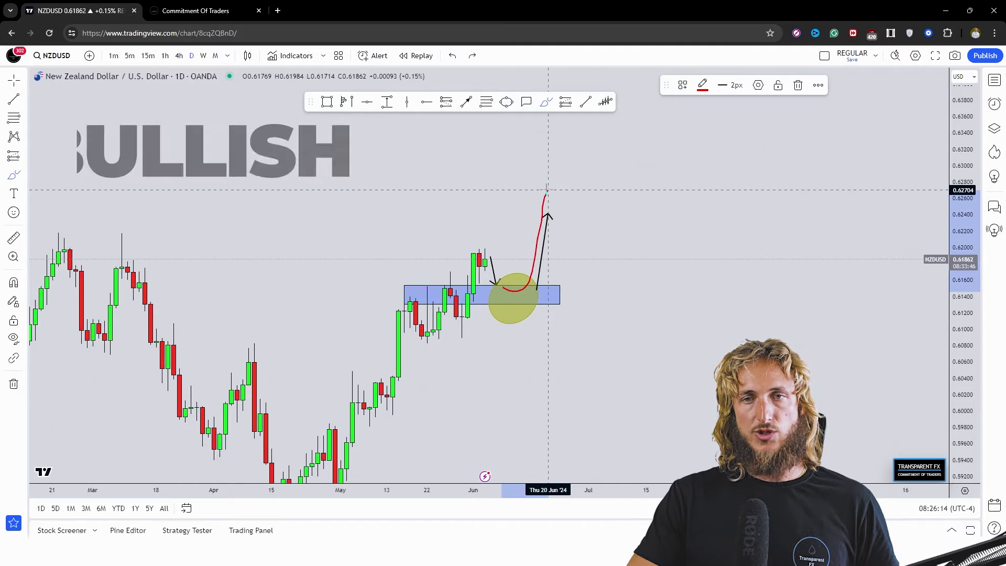
{"action": "left_click", "coordinate": [797, 86]}
{"action": "left_click_drag", "start_coordinate": [608, 343], "coordinate": [595, 380]}
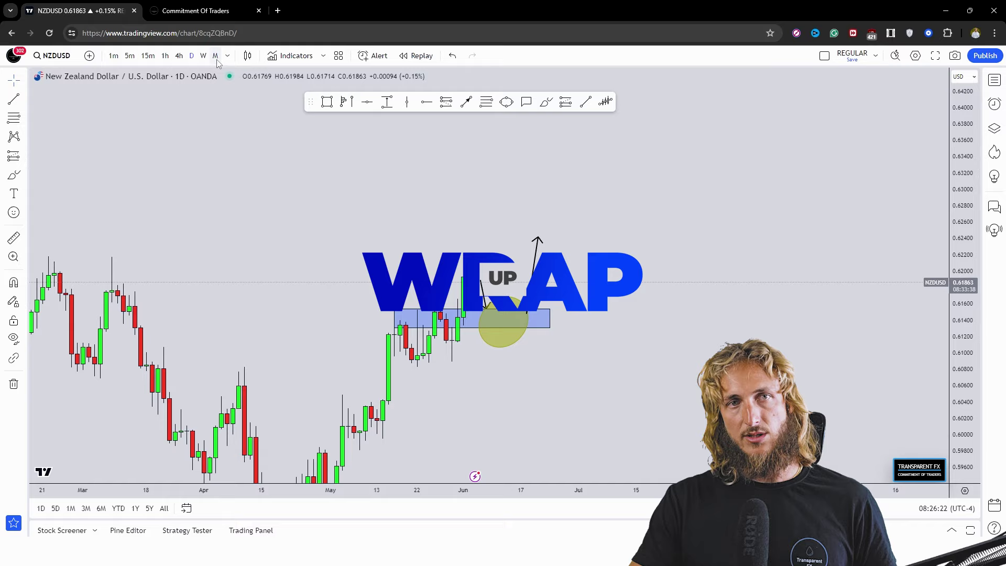
Step: Check the COT tab, sketch a red squiggle inside the yellow circle, and undo the upward stroke
{"action": "left_click", "coordinate": [190, 11]}
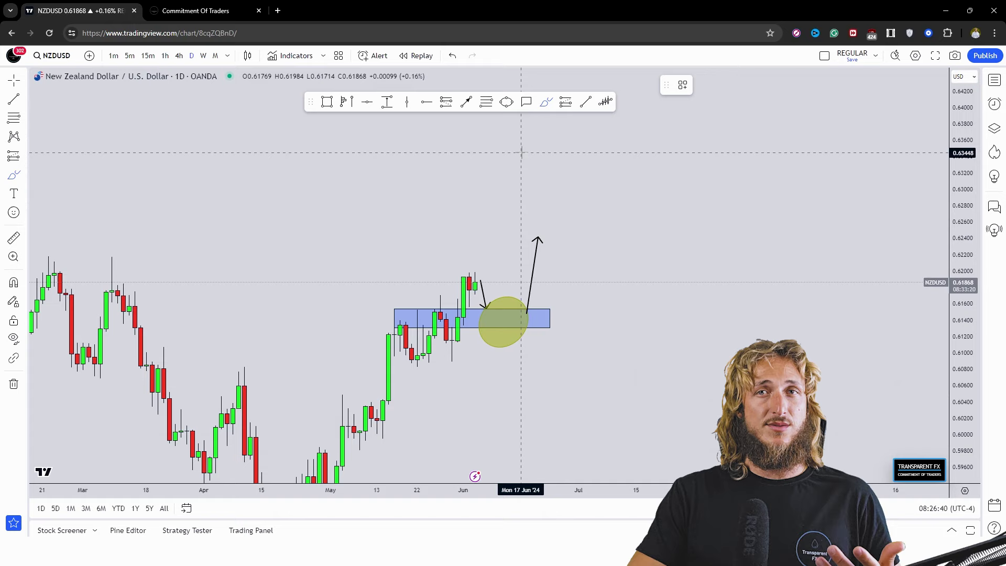
{"action": "left_click_drag", "start_coordinate": [491, 314], "coordinate": [519, 320]}
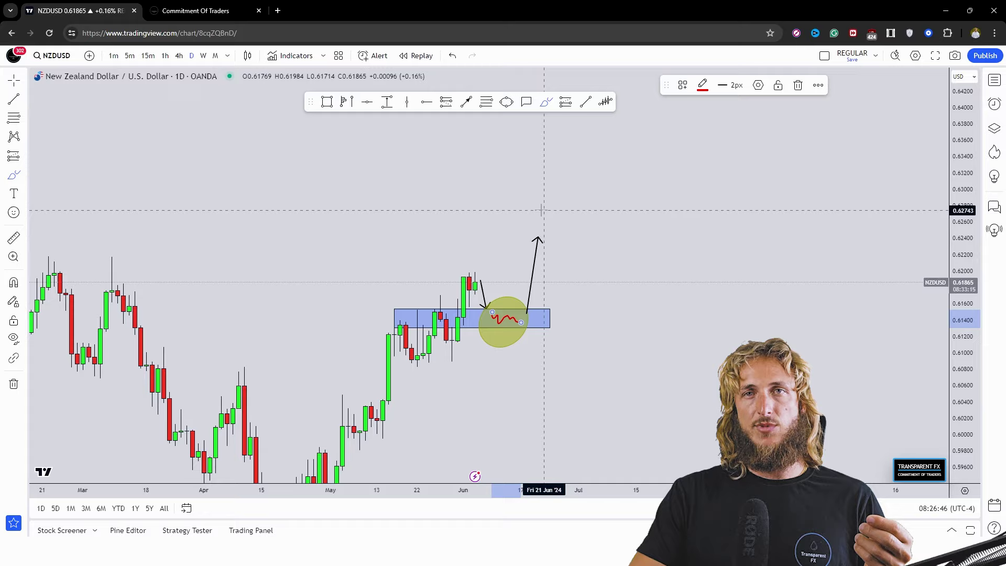
{"action": "left_click_drag", "start_coordinate": [520, 320], "coordinate": [533, 219]}
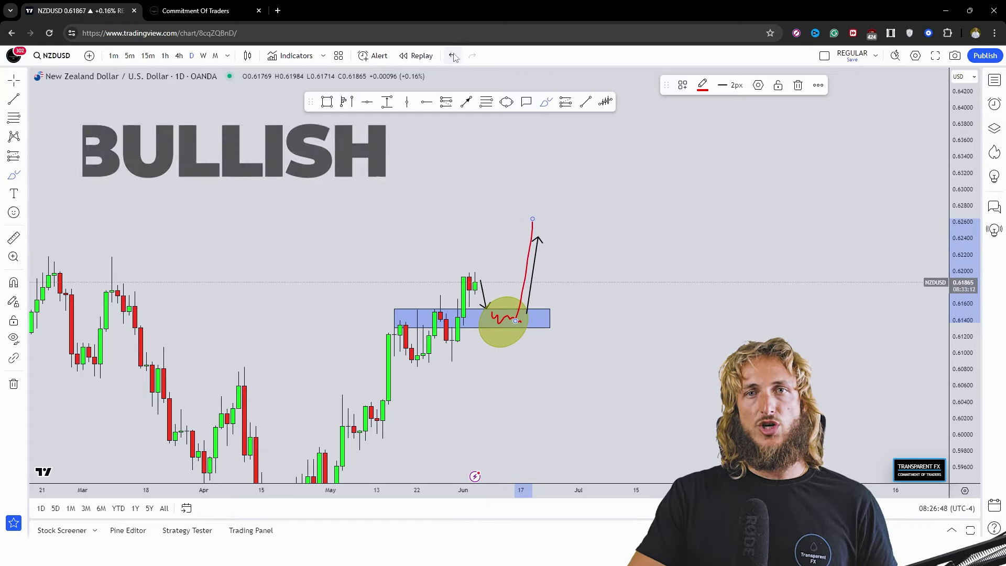
{"action": "key", "text": "ctrl+z"}
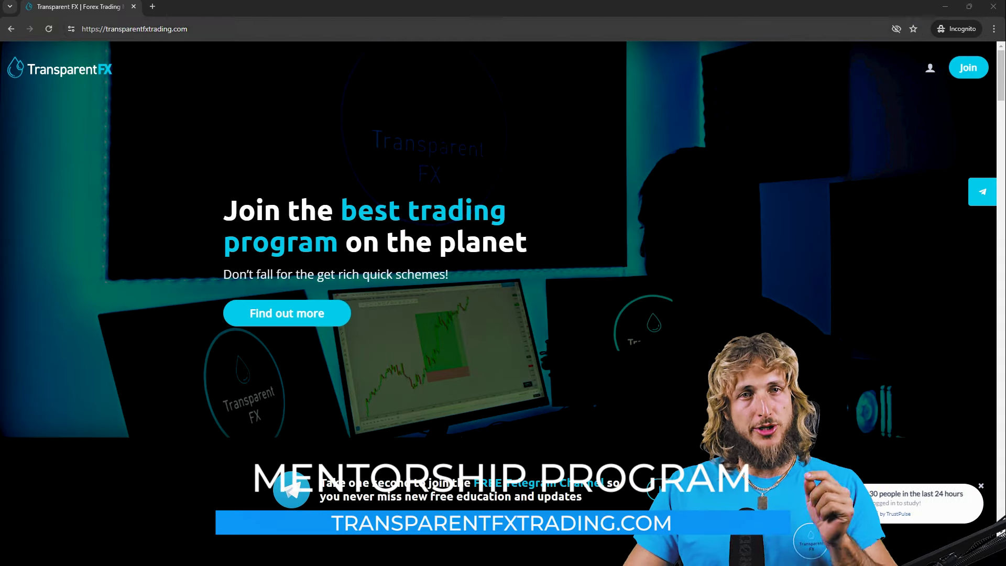
{"action": "left_click_drag", "start_coordinate": [187, 29], "coordinate": [96, 32]}
{"action": "left_click", "coordinate": [420, 136]}
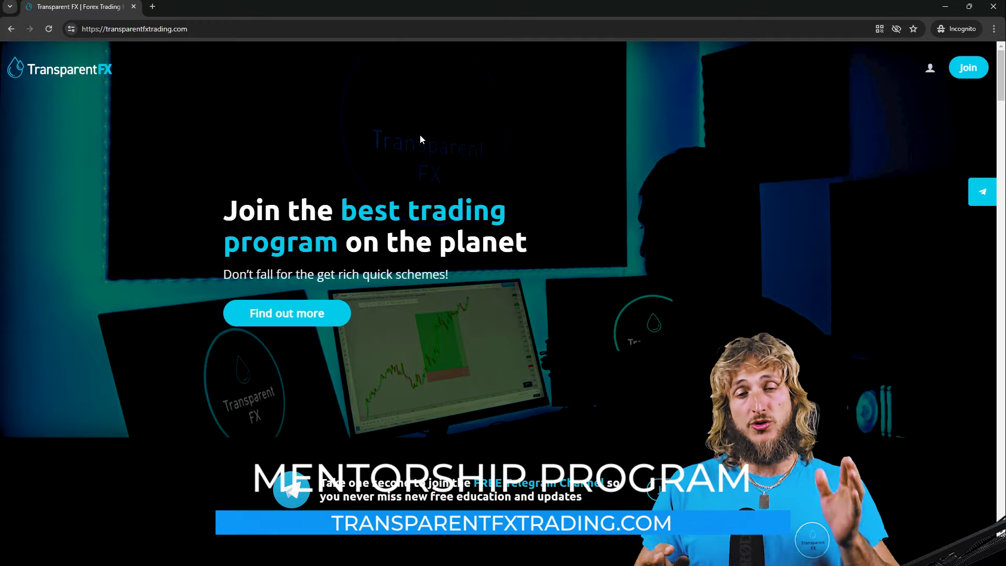
{"action": "scroll", "coordinate": [418, 139], "scroll_direction": "down", "scroll_amount": 4}
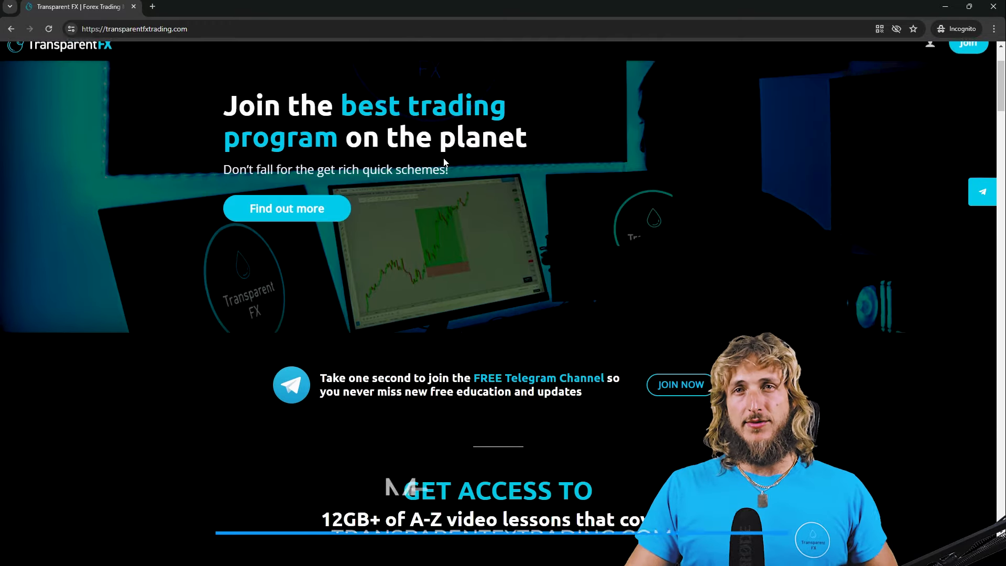
{"action": "scroll", "coordinate": [443, 162], "scroll_direction": "down", "scroll_amount": 3}
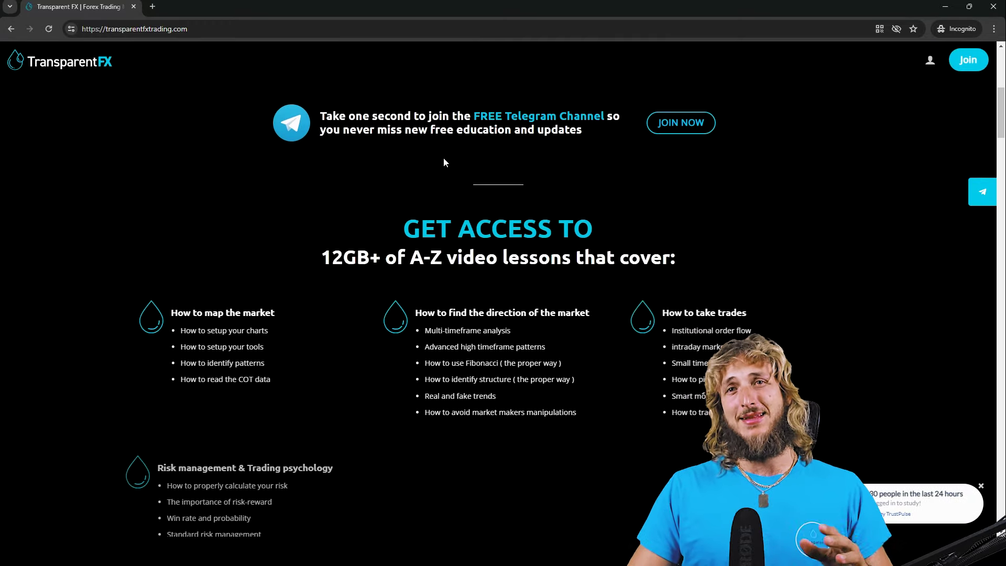
{"action": "scroll", "coordinate": [443, 161], "scroll_direction": "down", "scroll_amount": 5}
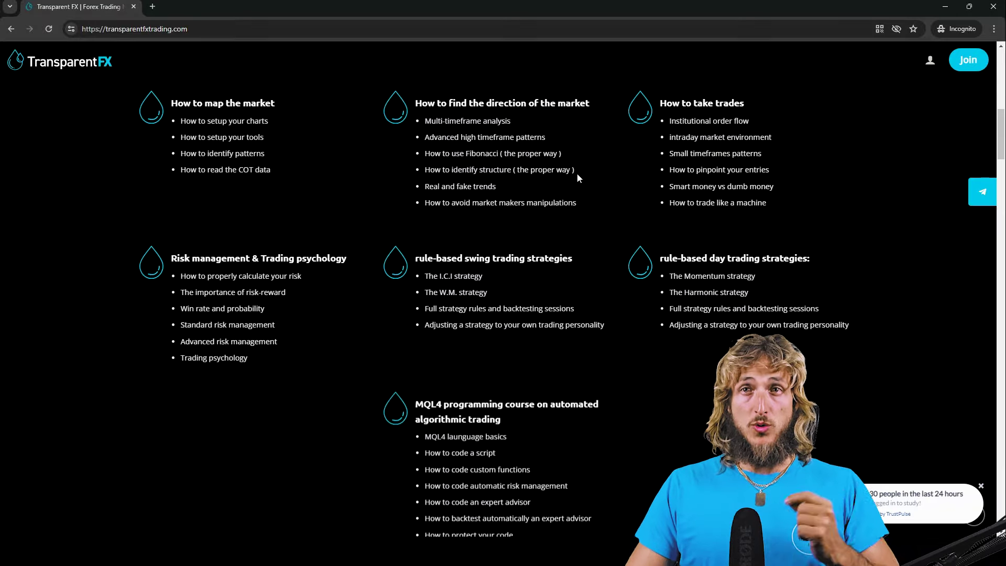
{"action": "scroll", "coordinate": [576, 173], "scroll_direction": "down", "scroll_amount": 8}
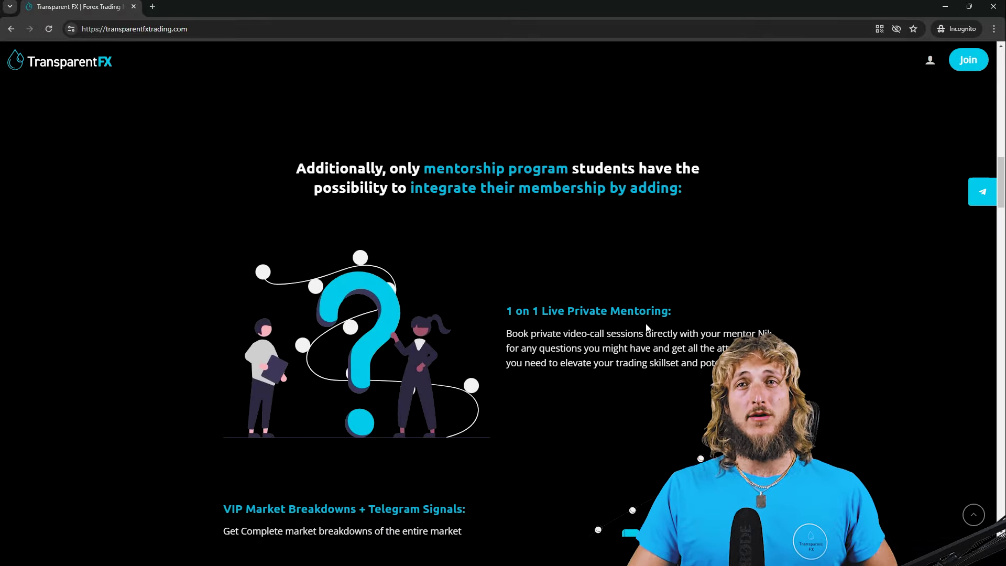
{"action": "scroll", "coordinate": [646, 327], "scroll_direction": "down", "scroll_amount": 5}
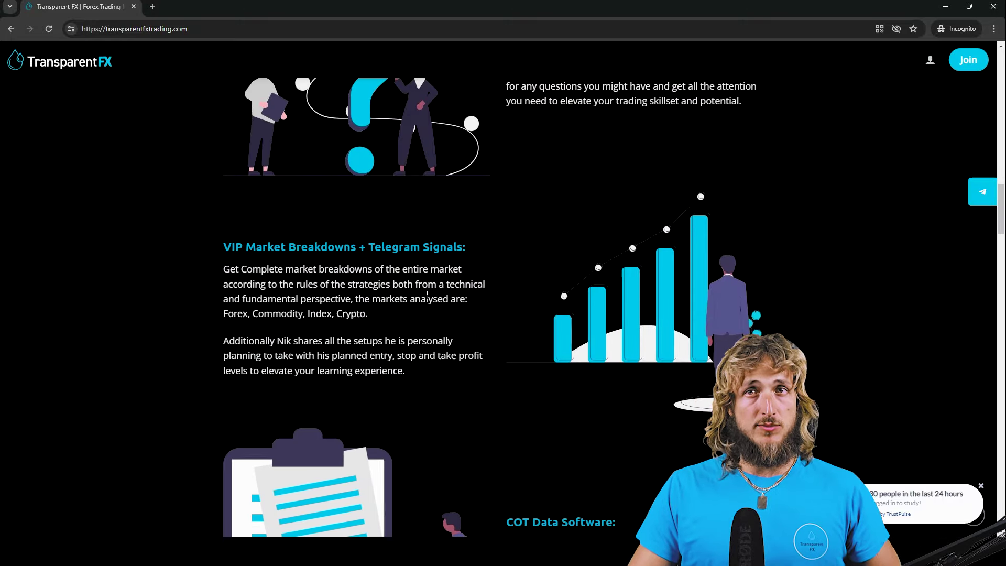
{"action": "scroll", "coordinate": [539, 246], "scroll_direction": "down", "scroll_amount": 5}
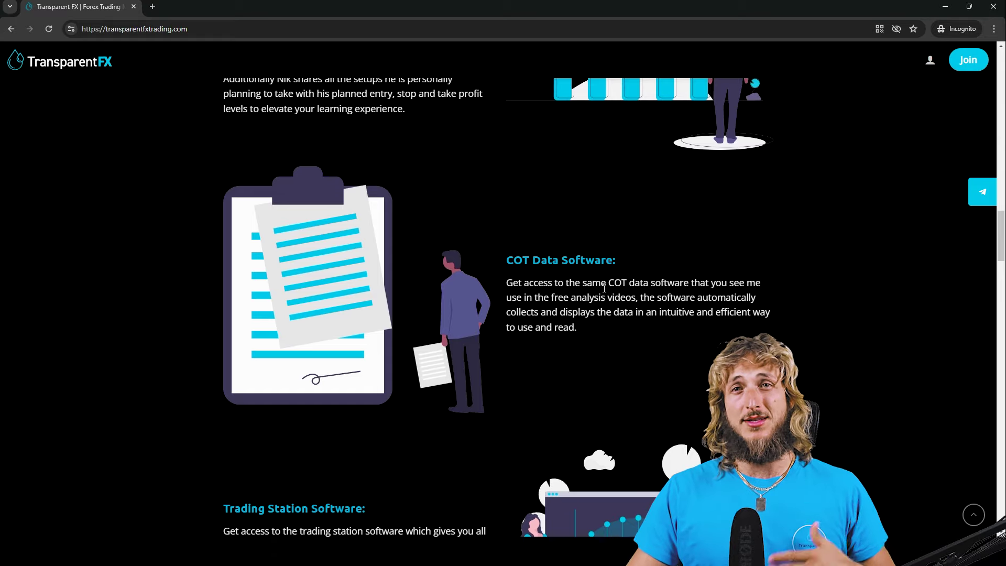
{"action": "scroll", "coordinate": [604, 288], "scroll_direction": "down", "scroll_amount": 4}
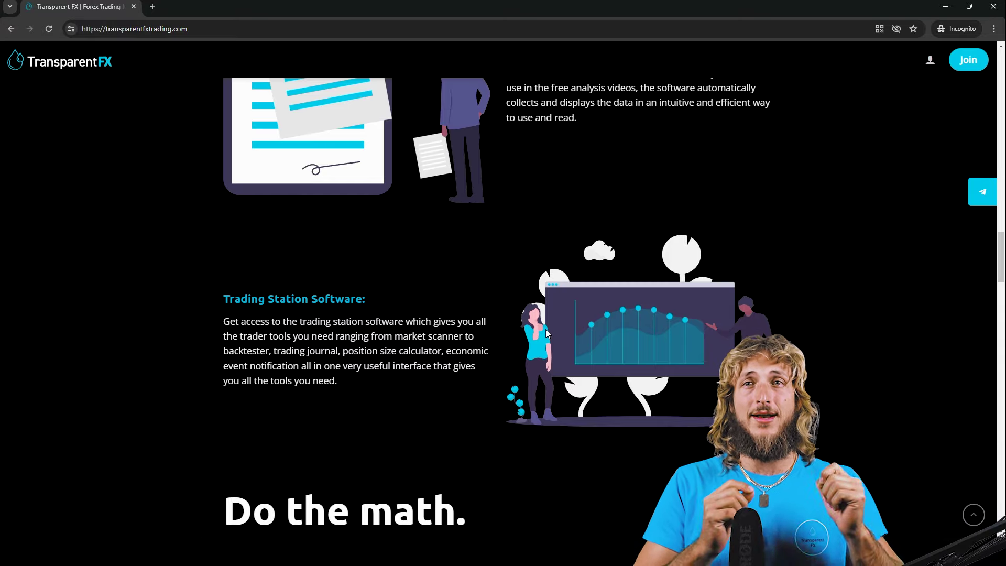
{"action": "scroll", "coordinate": [545, 330], "scroll_direction": "down", "scroll_amount": 7}
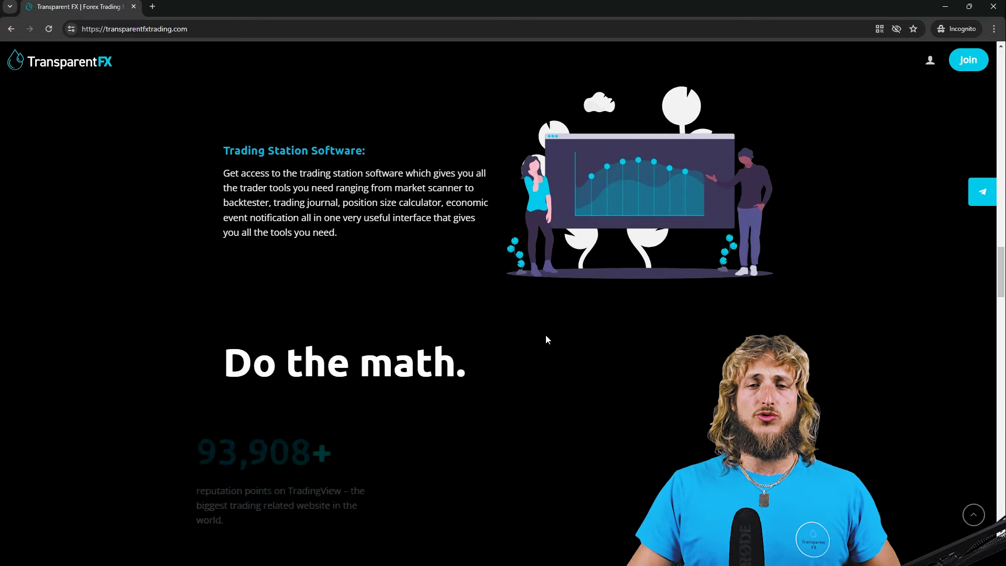
{"action": "scroll", "coordinate": [545, 340], "scroll_direction": "down", "scroll_amount": 5}
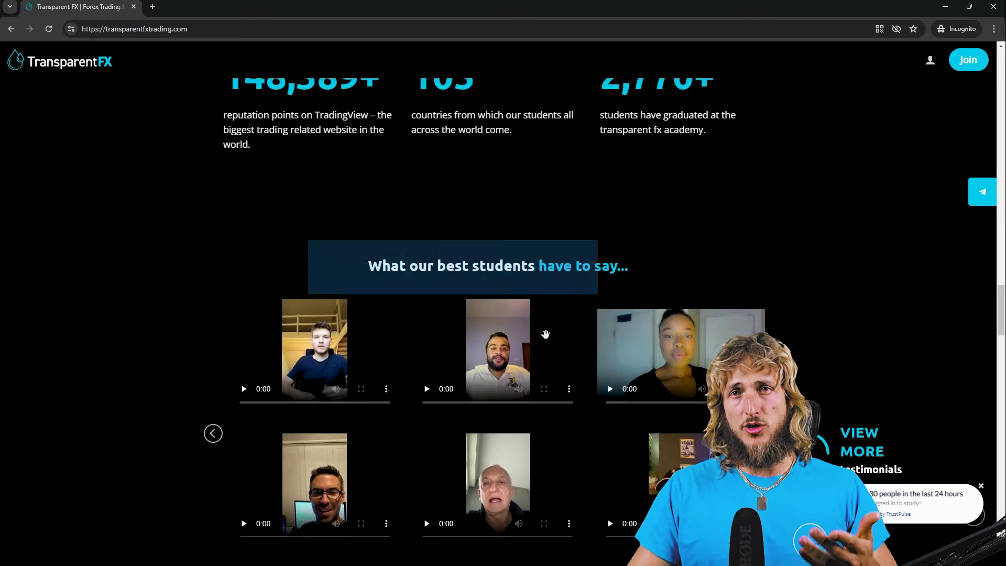
{"action": "scroll", "coordinate": [561, 372], "scroll_direction": "up", "scroll_amount": 7}
{"action": "scroll", "coordinate": [565, 375], "scroll_direction": "up", "scroll_amount": 20}
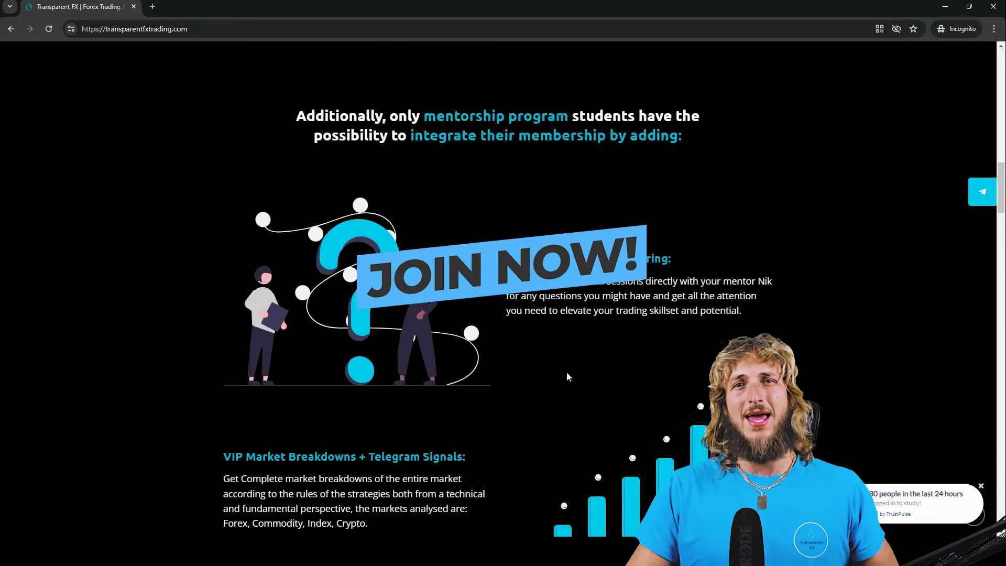
{"action": "scroll", "coordinate": [561, 369], "scroll_direction": "up", "scroll_amount": 4}
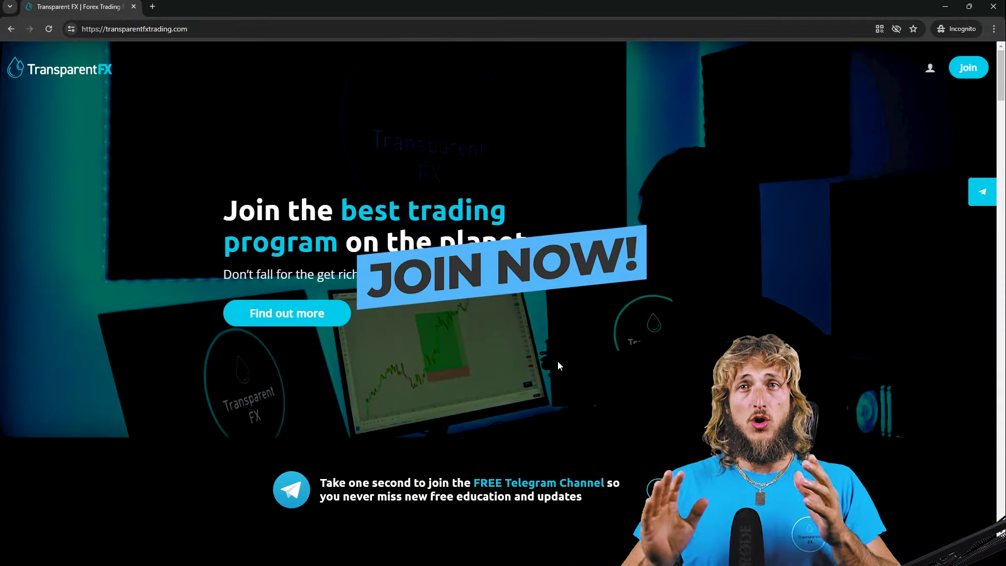